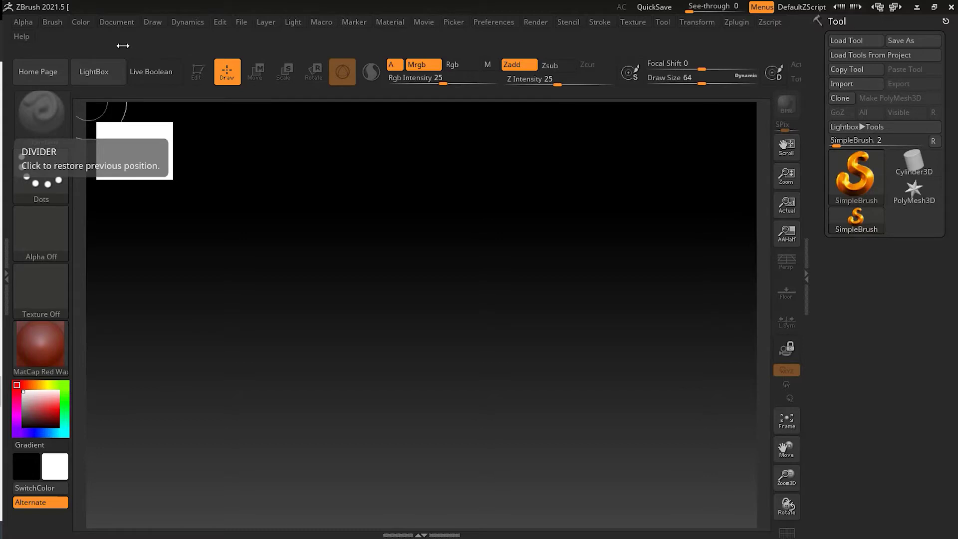
Draw a large Sphere3D on the canvas in Edit mode and convert it to a PolyMesh3D
click(100, 74)
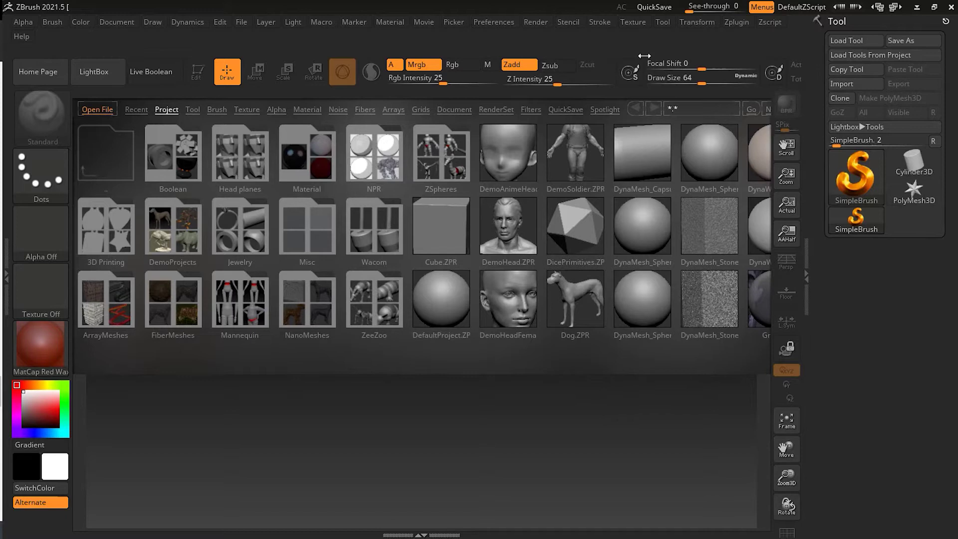
key(comma)
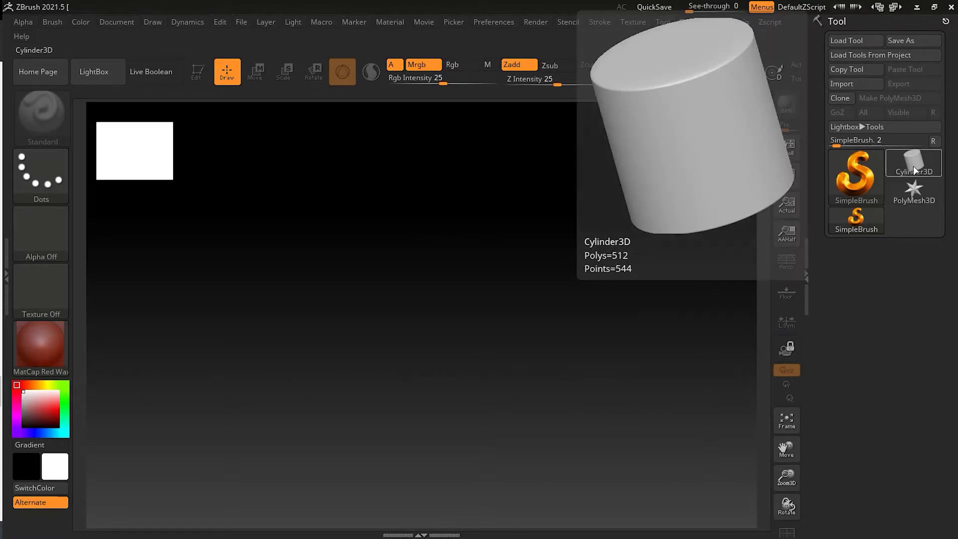
click(913, 166)
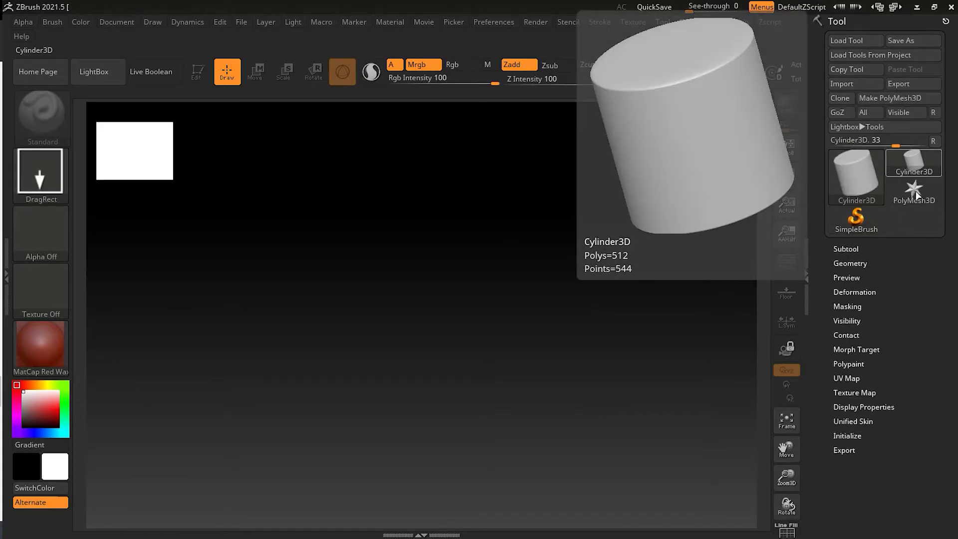
click(859, 179)
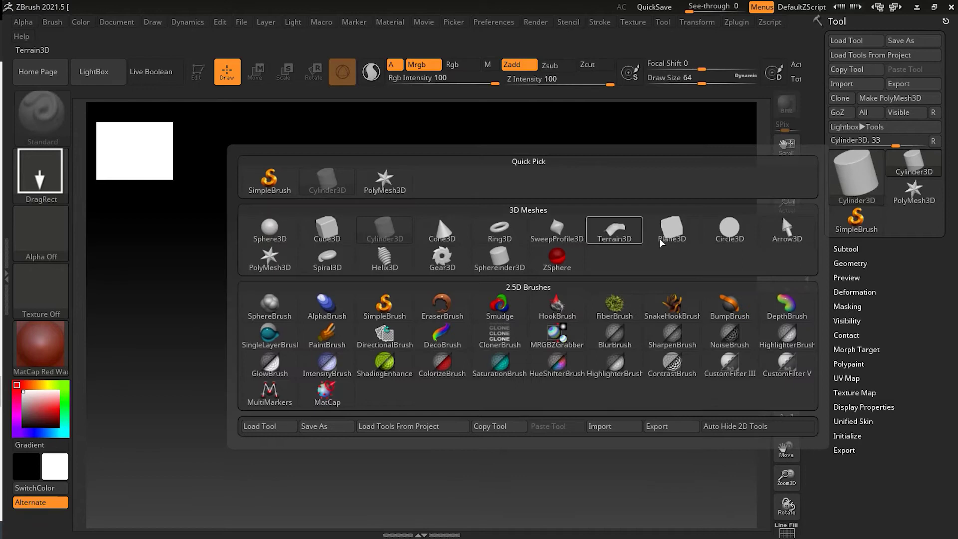
click(285, 235)
drag(404, 314, 407, 534)
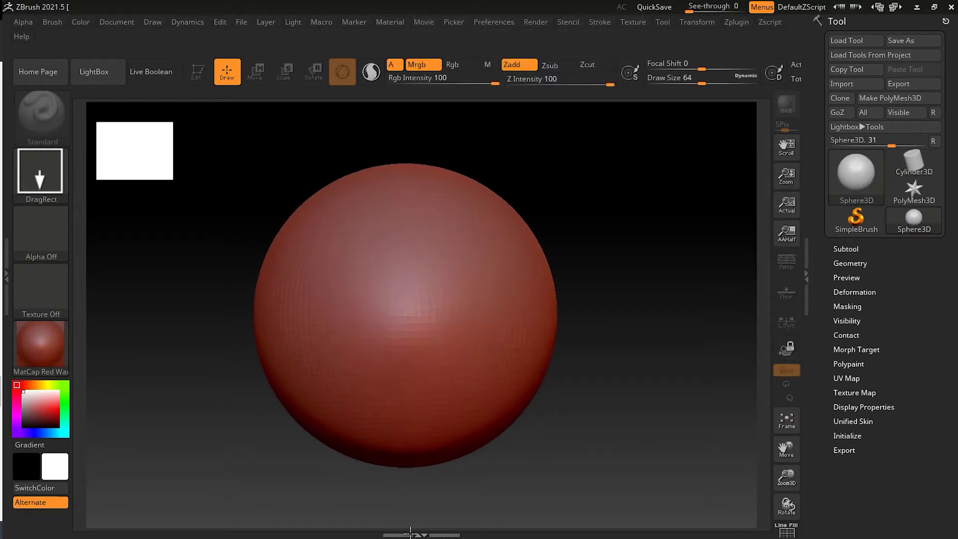
click(198, 71)
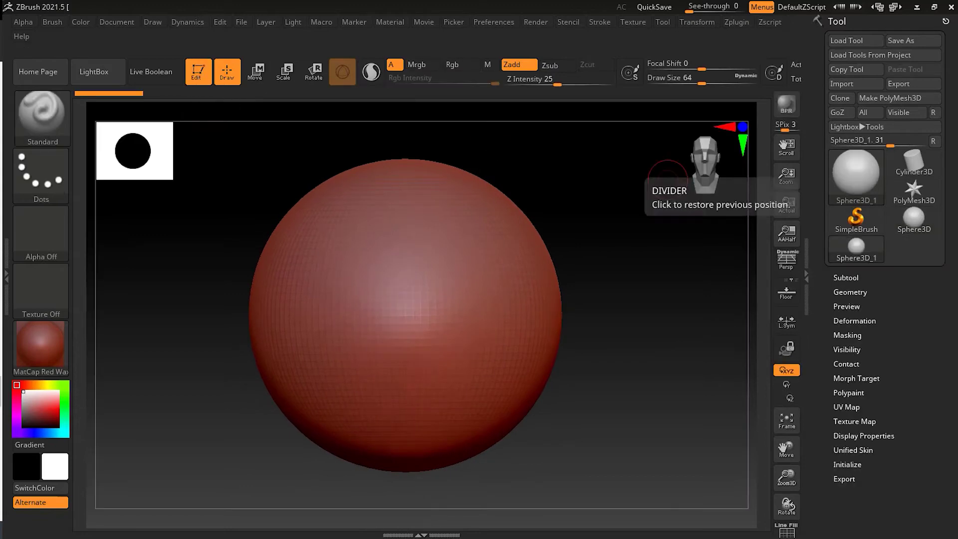
click(918, 98)
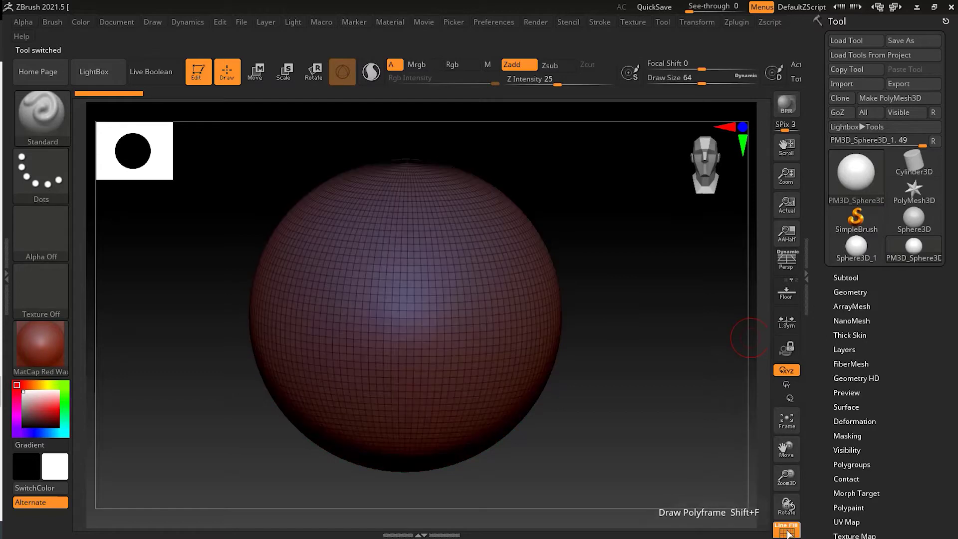
Display the polyframe on the sphere and apply the SkinShade4 material to it
click(786, 532)
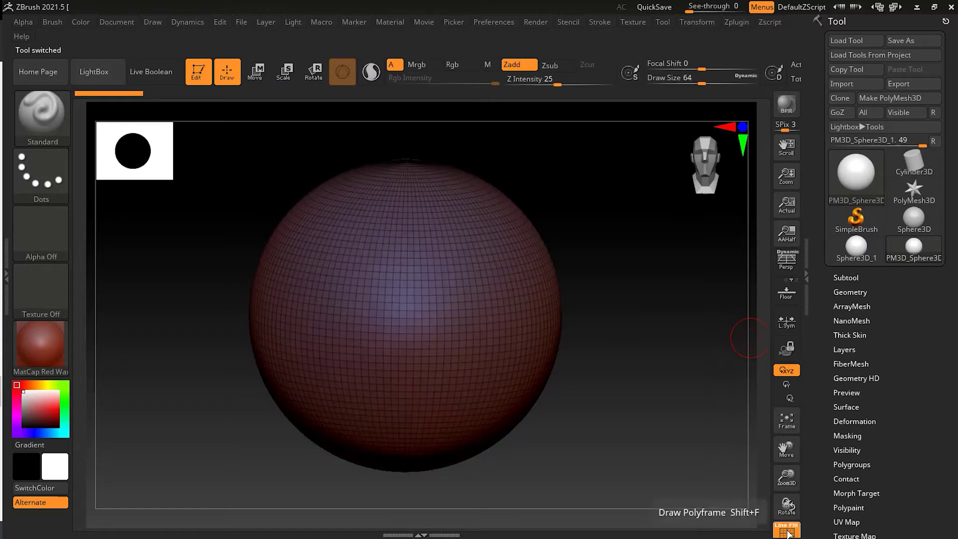
click(46, 348)
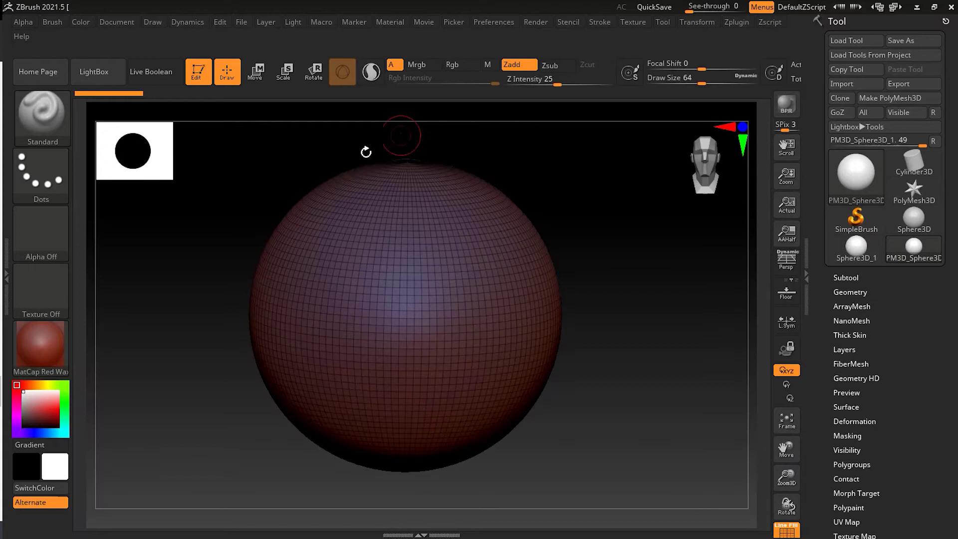
click(47, 350)
mouse_move(348, 181)
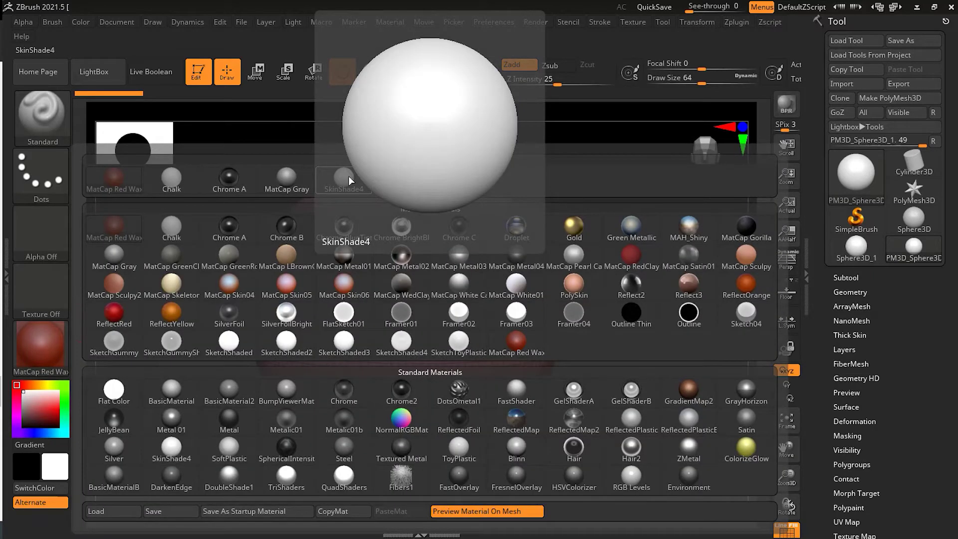
click(339, 177)
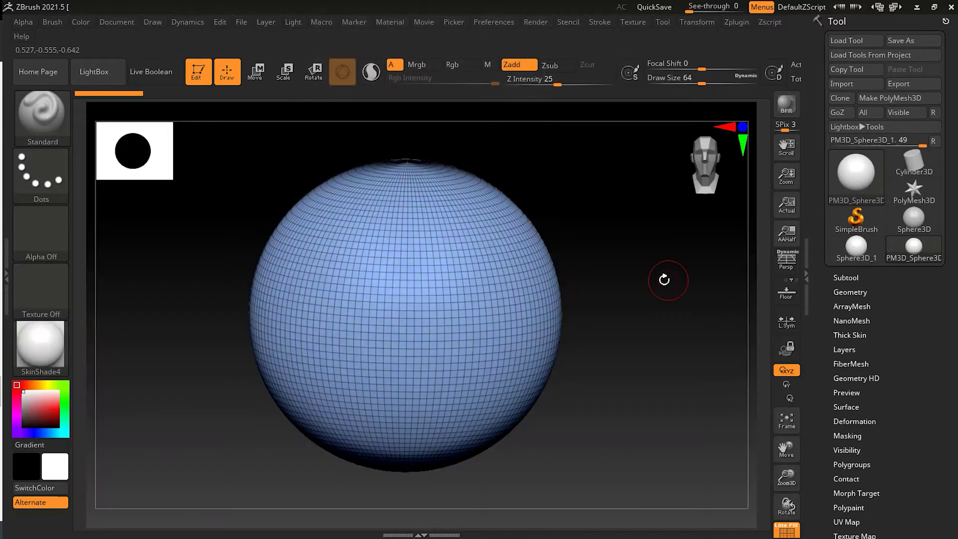
drag(656, 276, 634, 271)
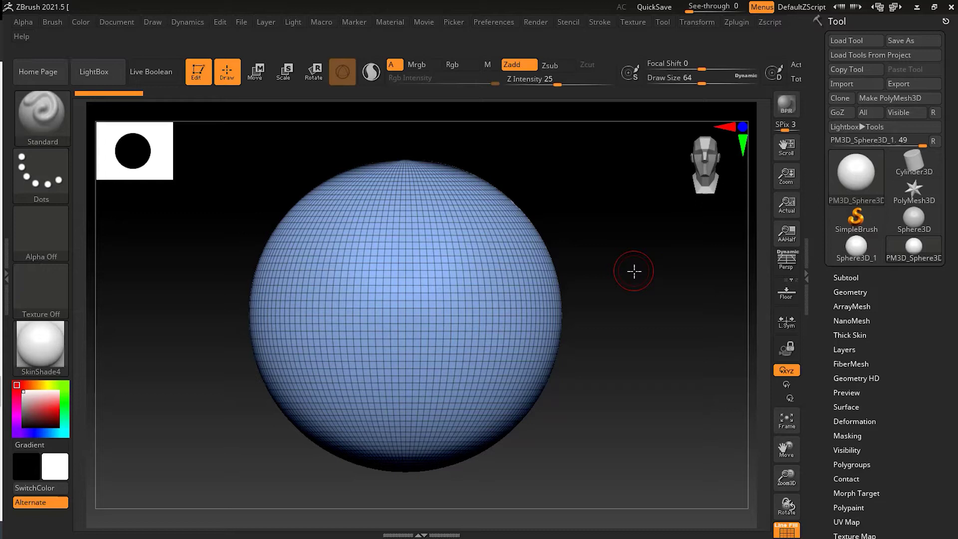
Switch the sculpting brush to ZModeler
key(b)
key(z)
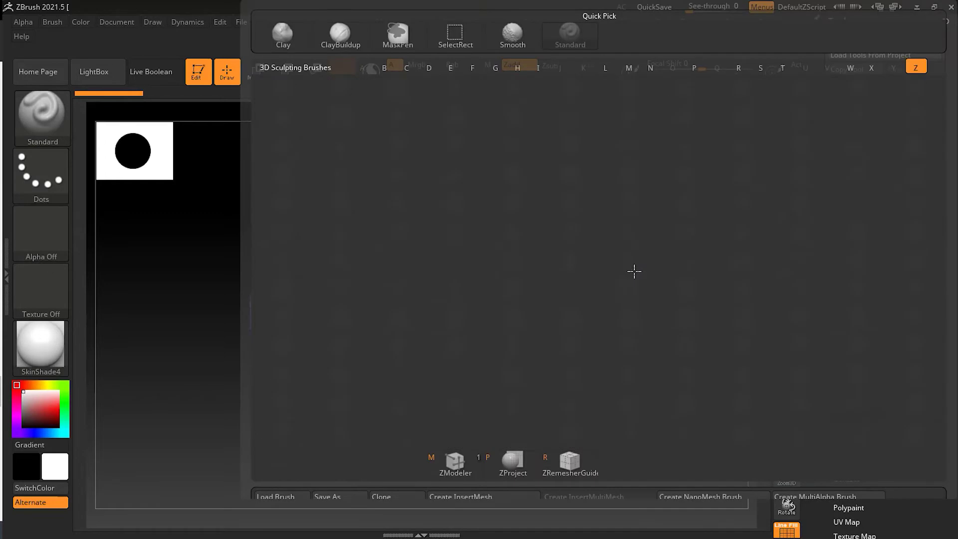
key(m)
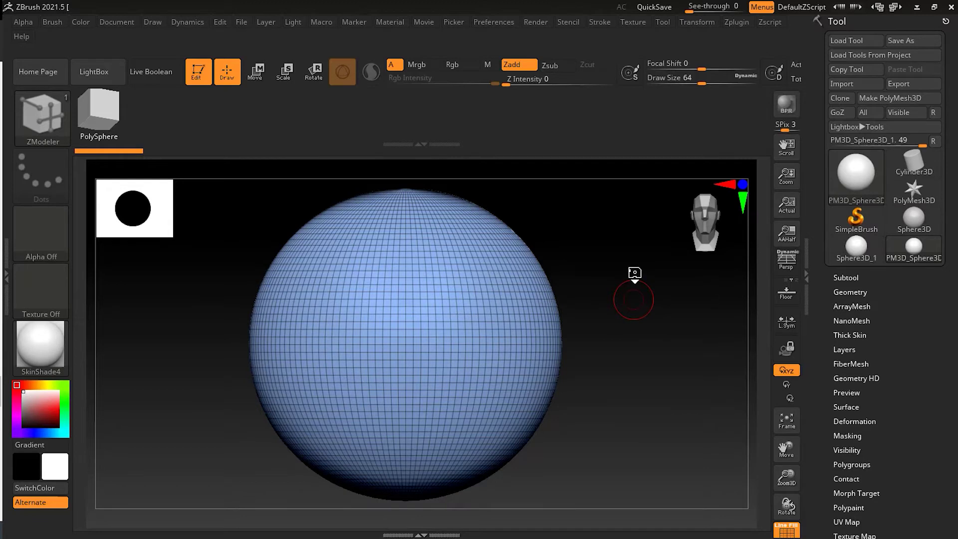
Delete one horizontal polyloop around the sphere's middle with the ZModeler Delete action and Polyloop target
ctrl+right_drag(661, 366, 659, 344)
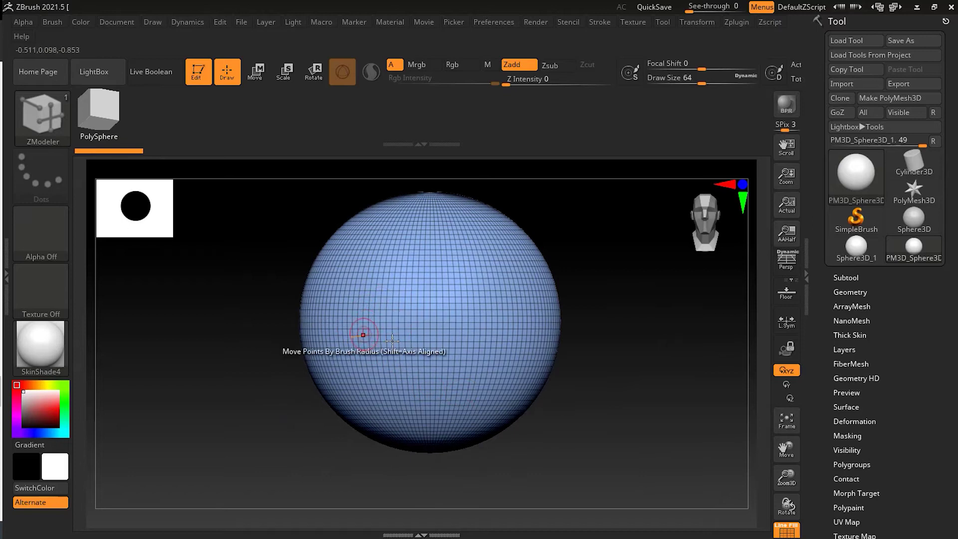
ctrl+right_drag(605, 336, 648, 335)
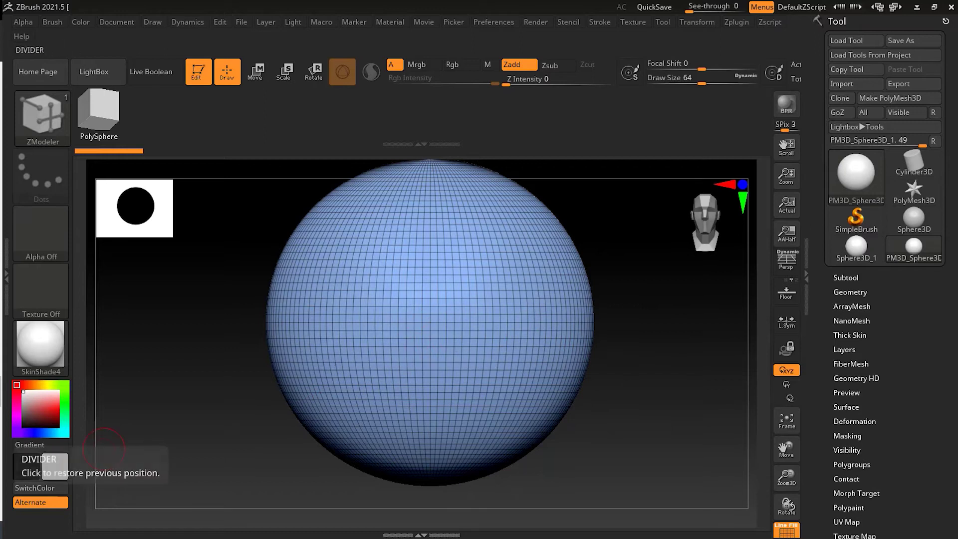
drag(612, 313, 385, 316)
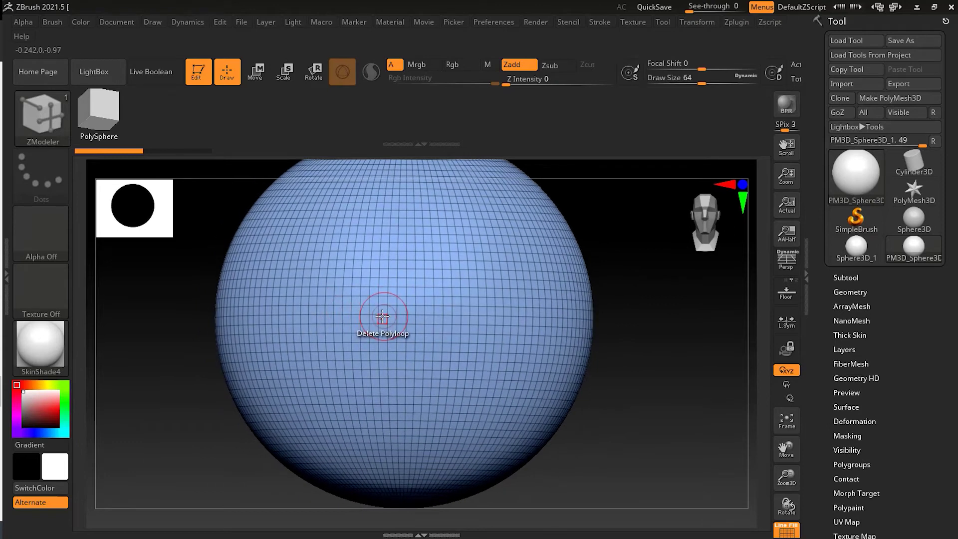
key(space)
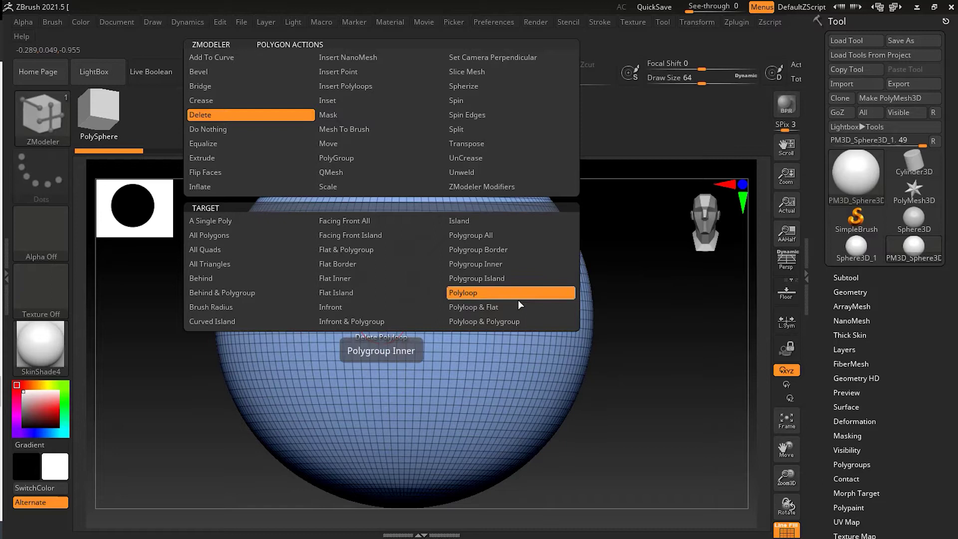
click(480, 294)
drag(642, 364, 748, 384)
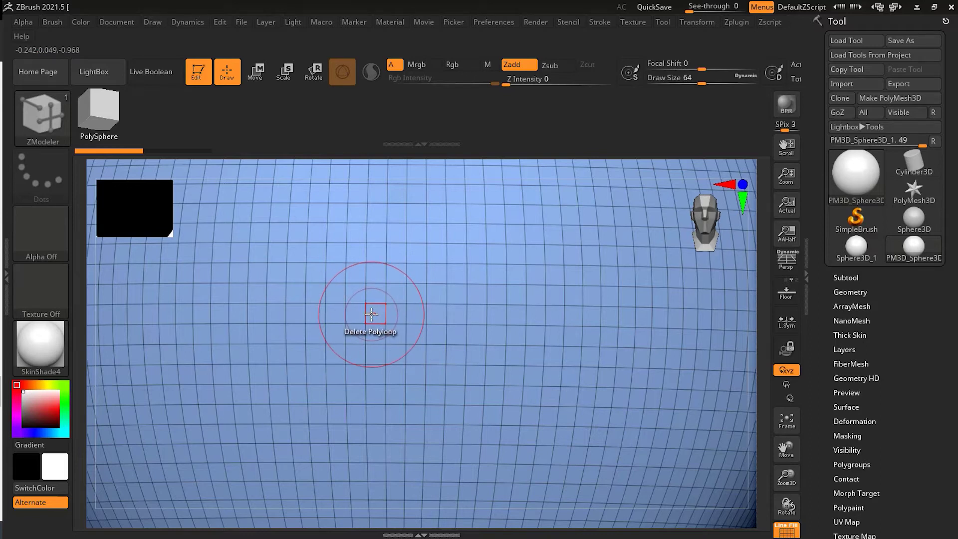
click(372, 314)
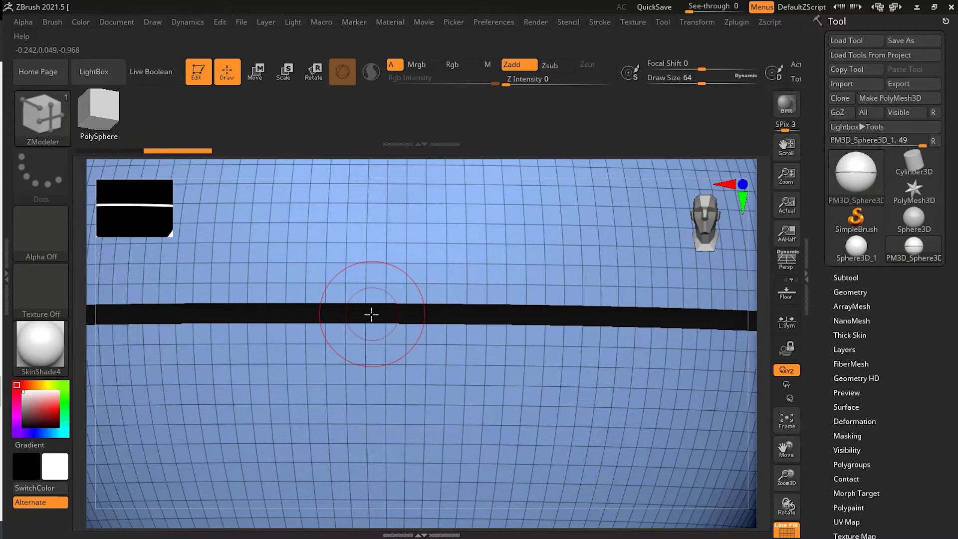
Remove the sphere's lower half with the ZModeler Delete action and Island target, leaving only the upper dome
key(f)
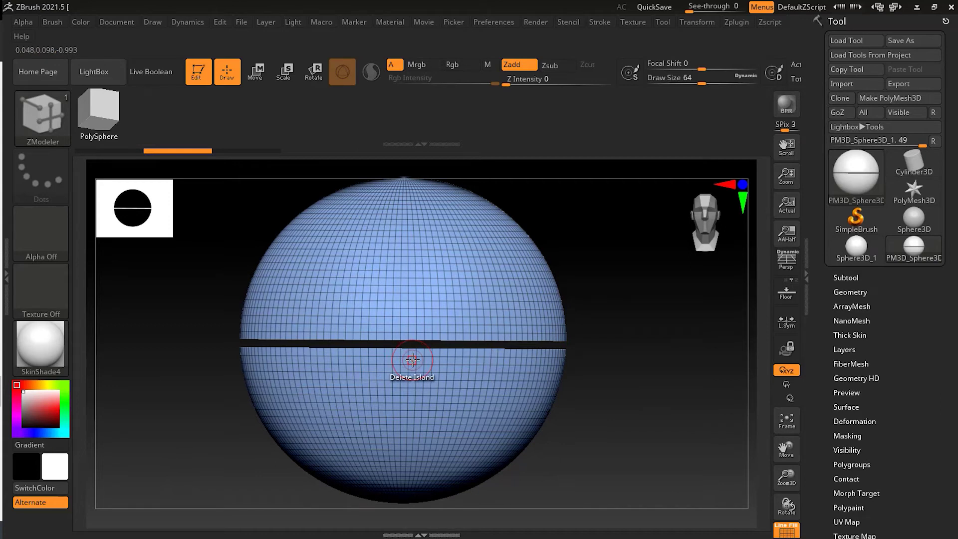
key(space)
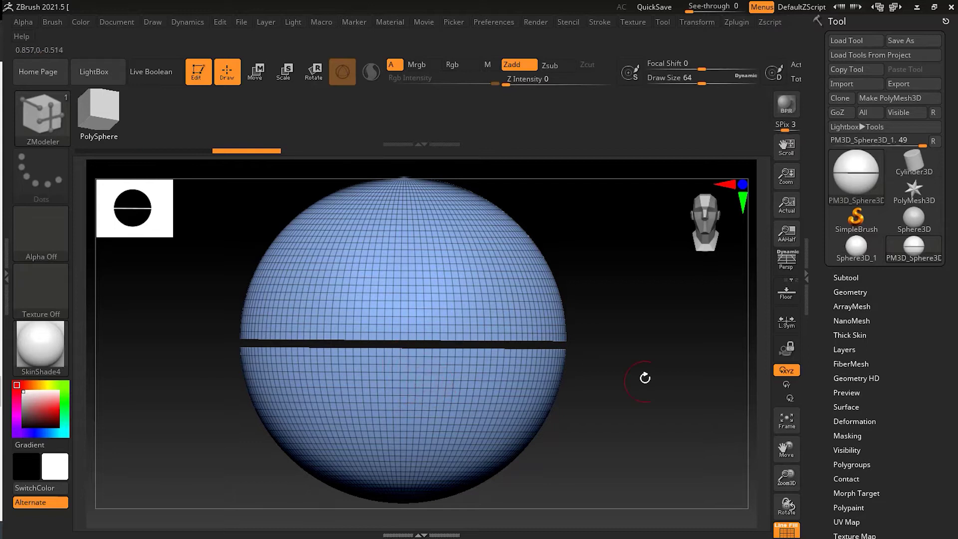
ctrl+shift+drag(644, 377, 676, 359)
ctrl+right_drag(676, 359, 587, 351)
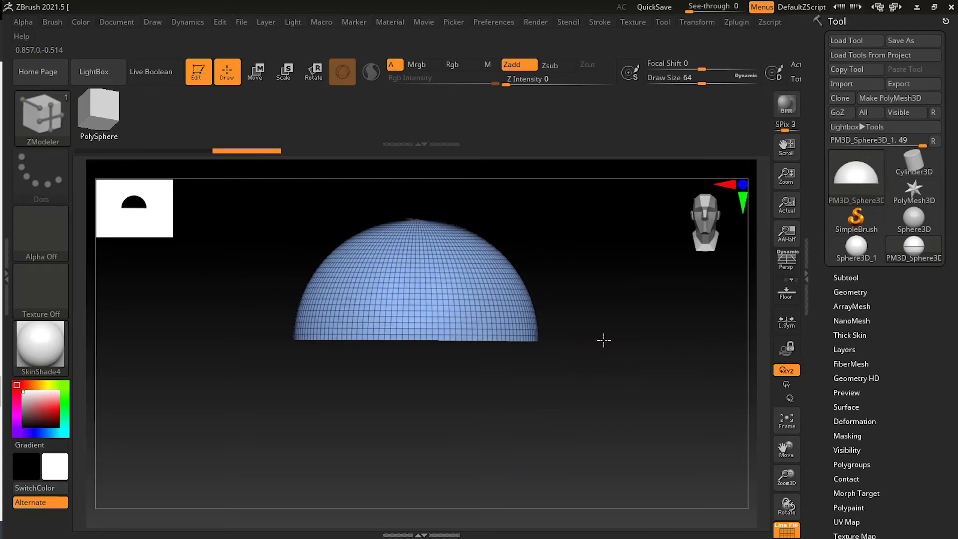
ctrl+right_drag(603, 337, 647, 350)
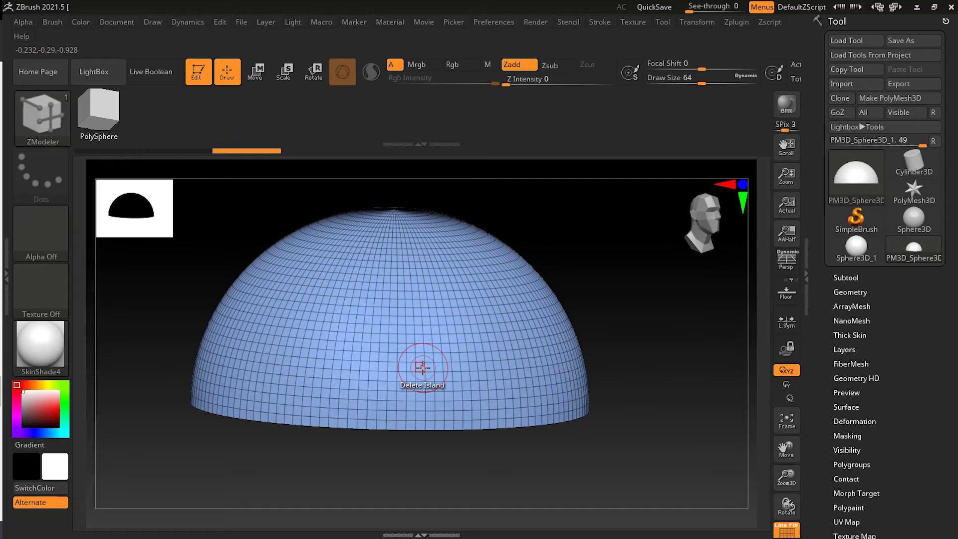
Set the ZModeler polygon, edge and point actions all to Slice Mesh
key(space)
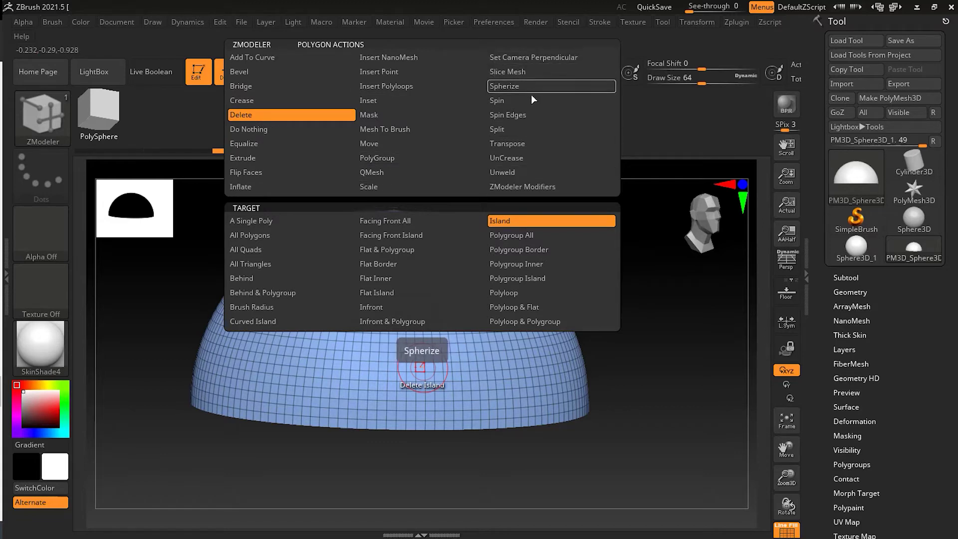
click(508, 73)
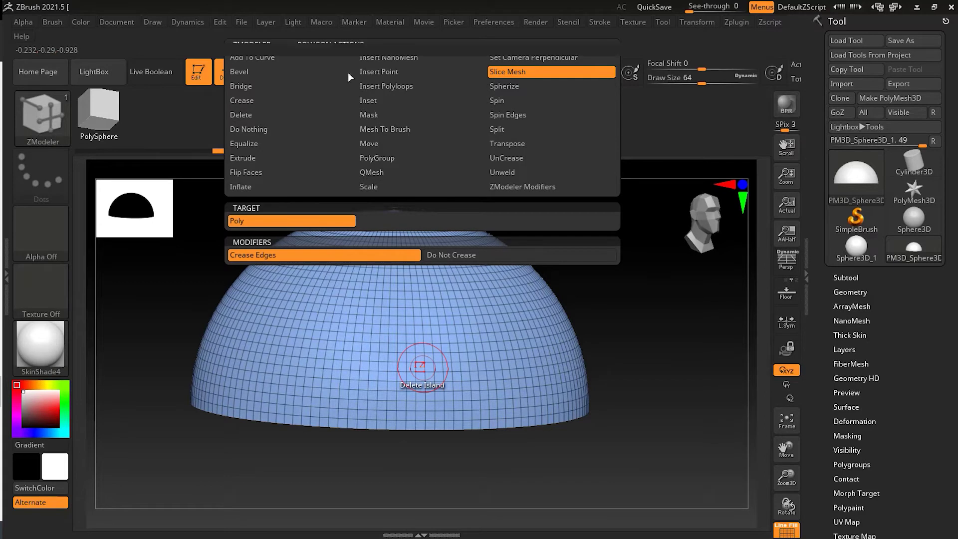
drag(652, 370, 642, 353)
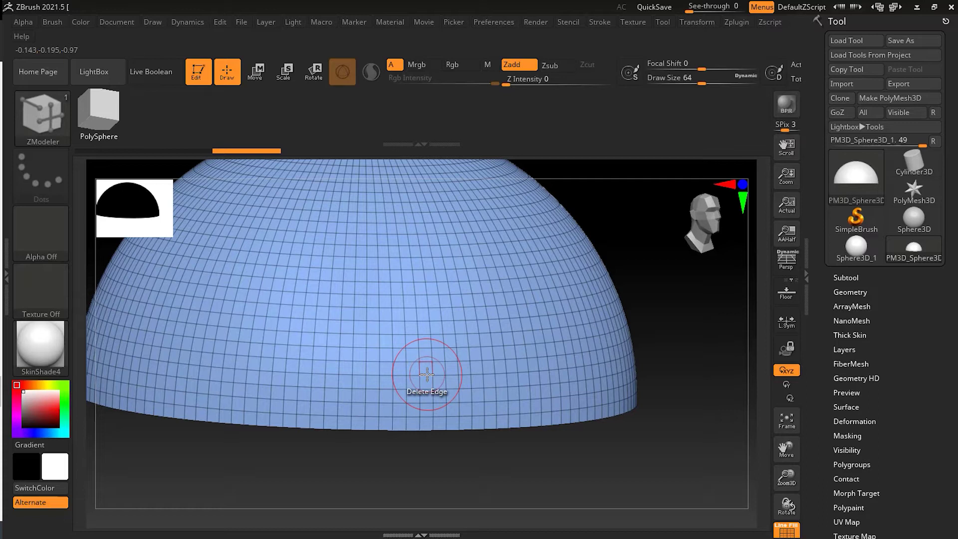
key(space)
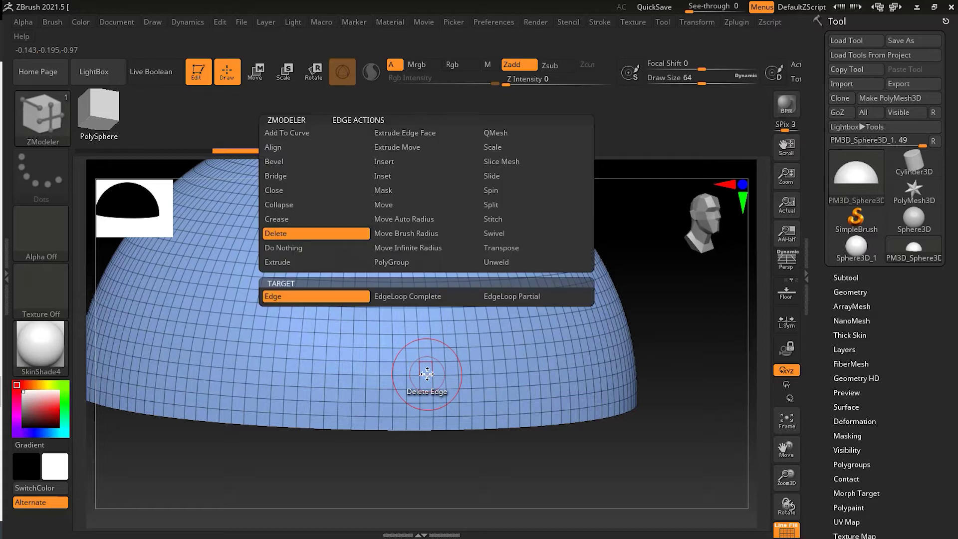
click(516, 162)
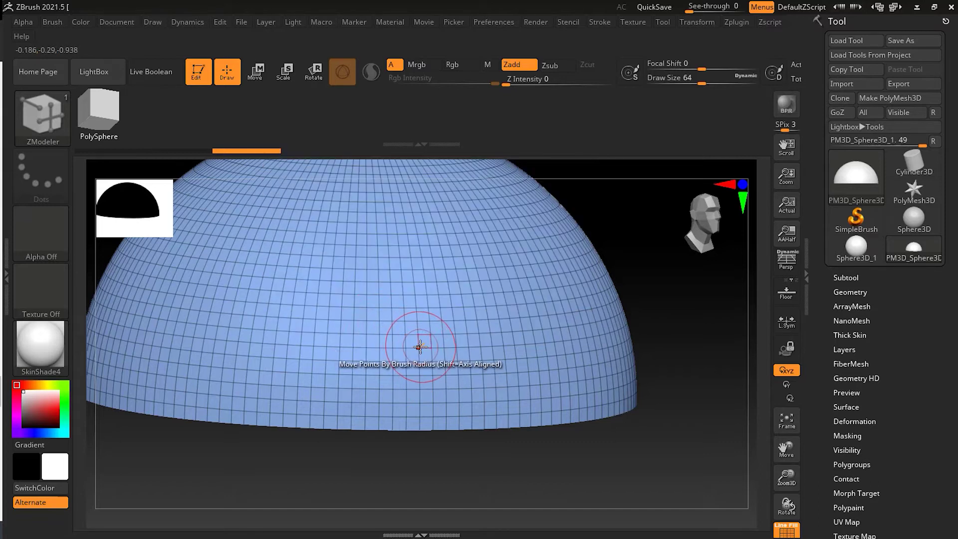
key(space)
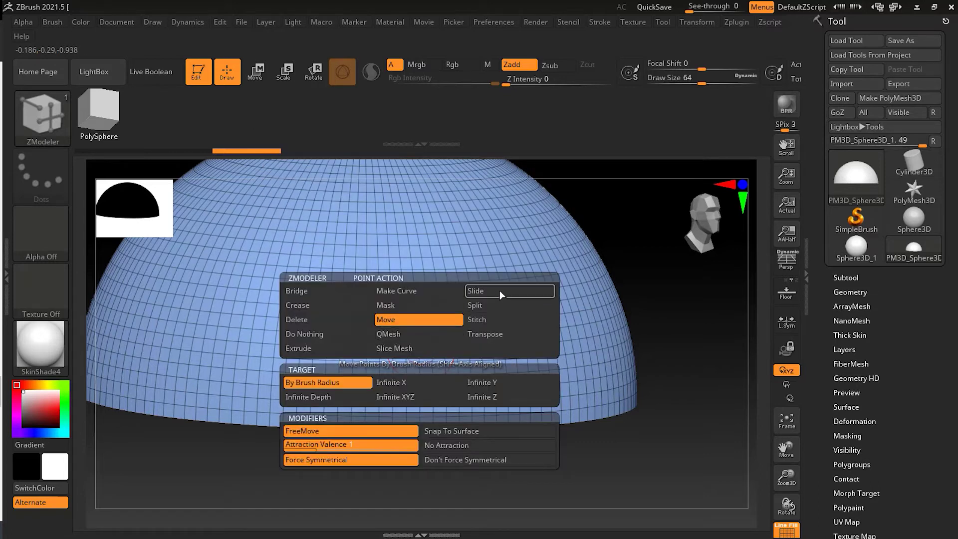
click(431, 346)
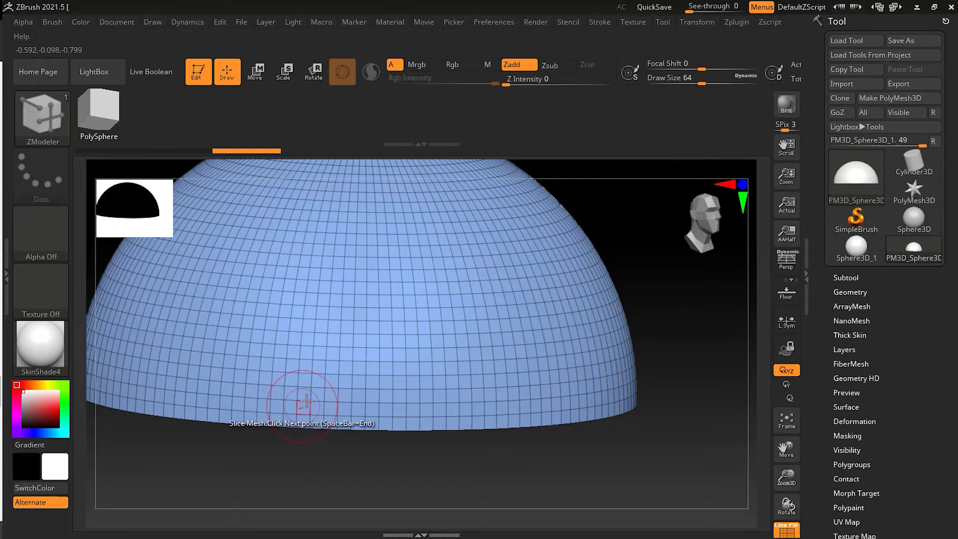
Slice an angular arch outline into the dome's front, rising from the base, running flat across and descending to the base again
click(338, 373)
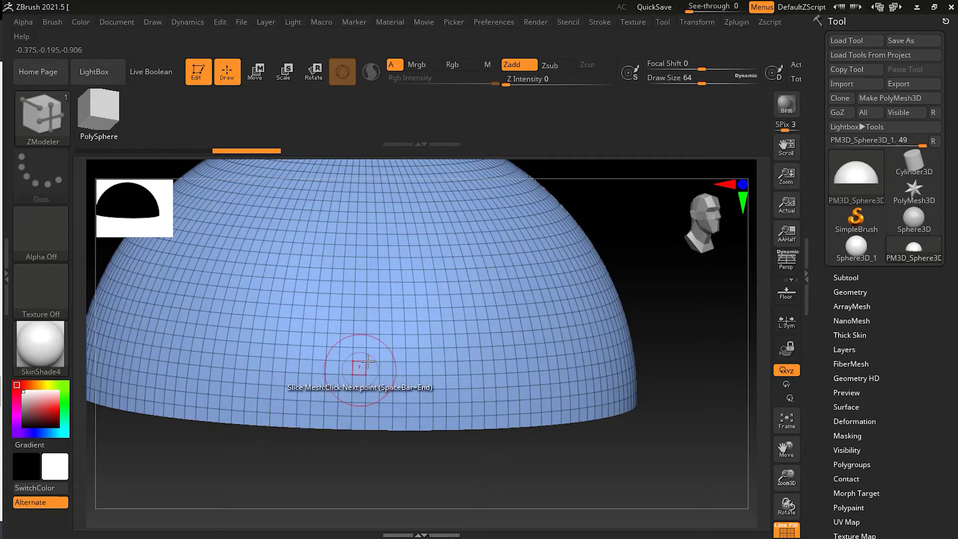
click(392, 319)
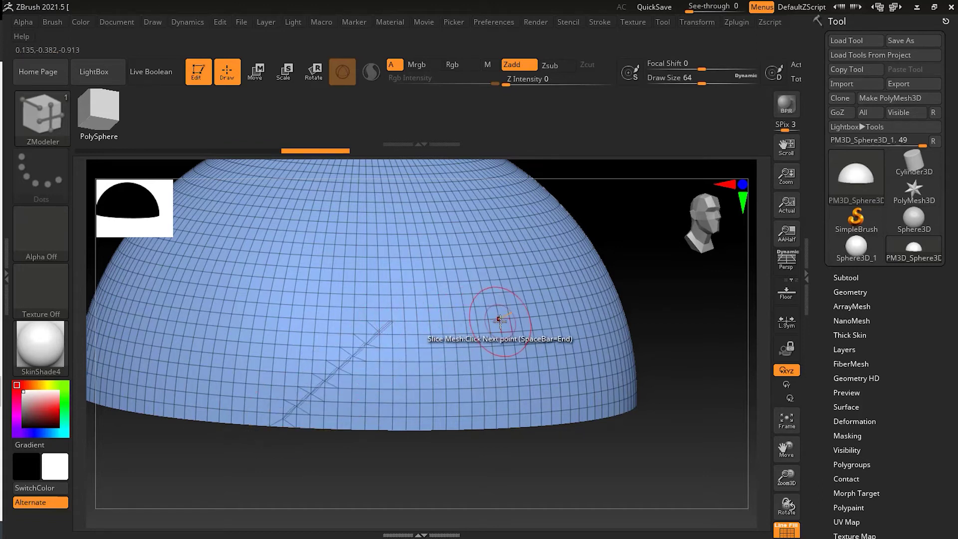
click(499, 319)
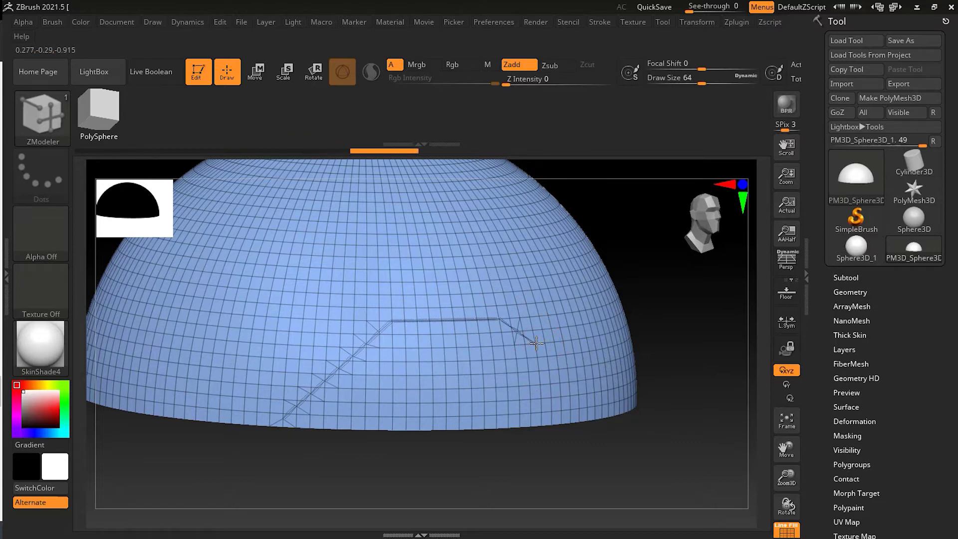
click(536, 342)
drag(693, 387, 691, 394)
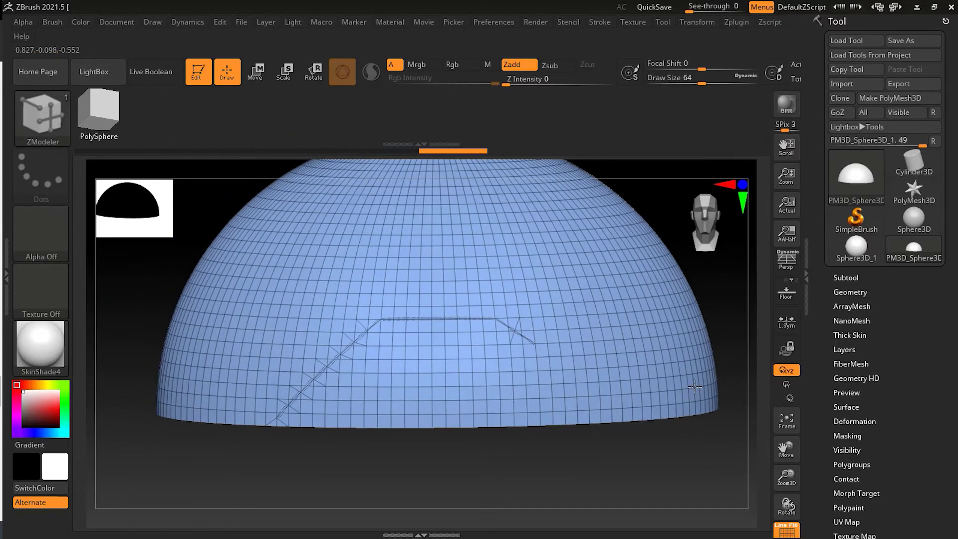
click(612, 422)
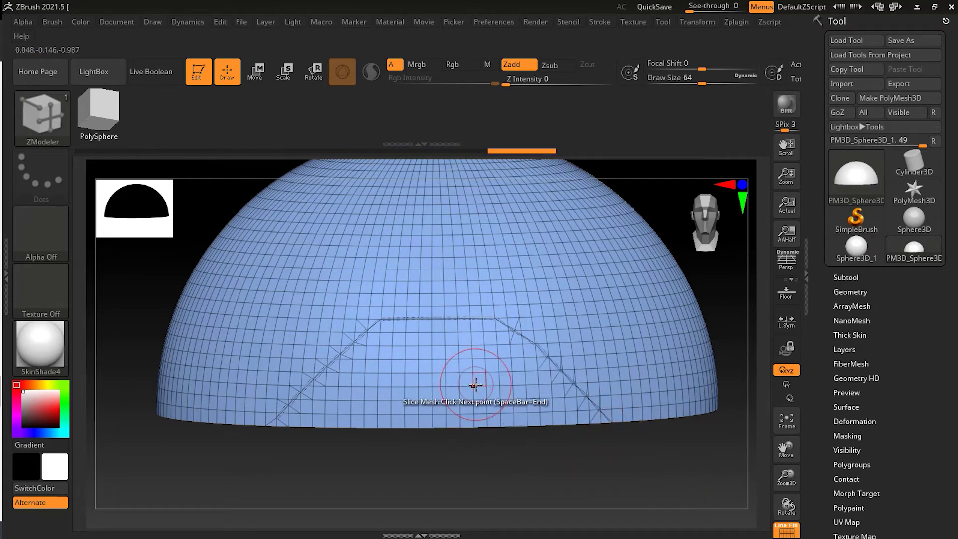
Try extending the slice along the dome's lower edge and up its left side with Slice Mesh, and undo these extra cuts
click(526, 413)
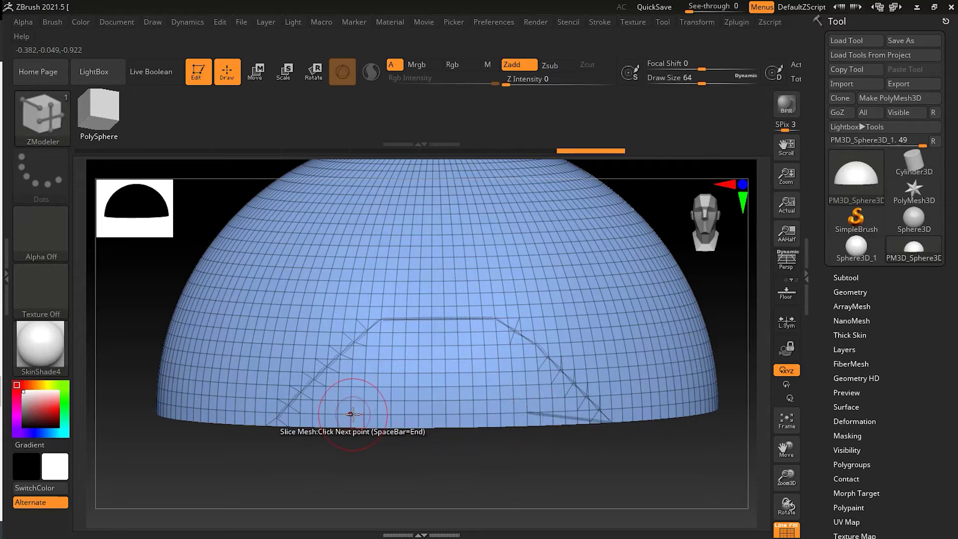
click(351, 414)
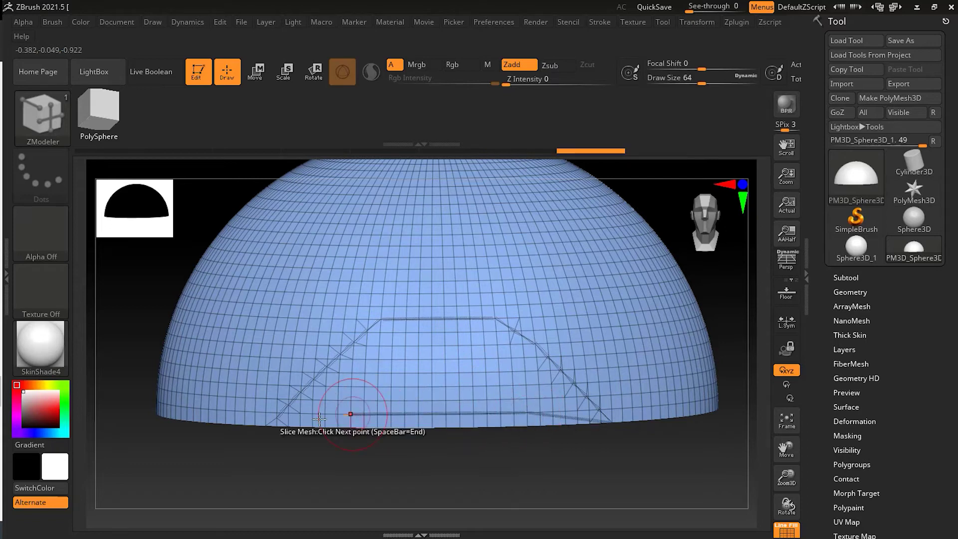
click(263, 425)
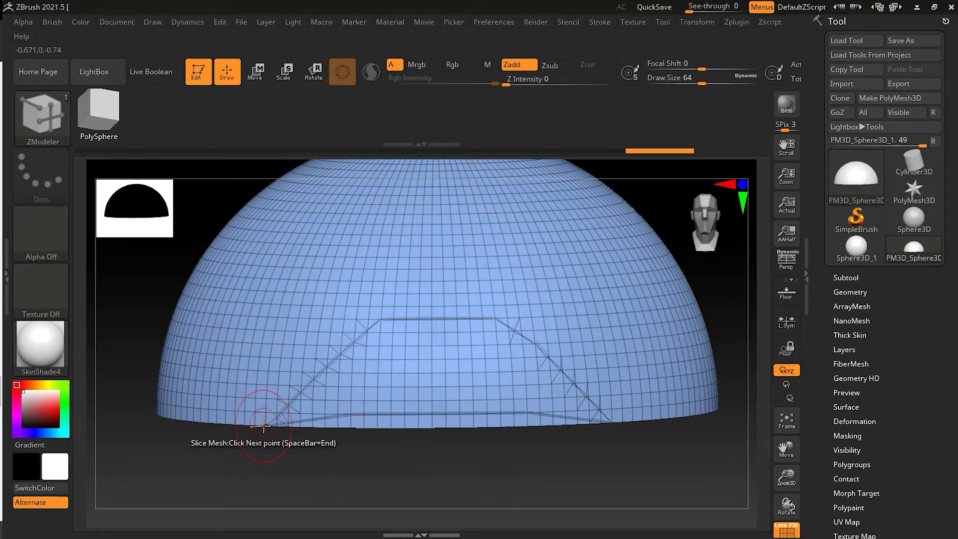
click(231, 331)
click(342, 260)
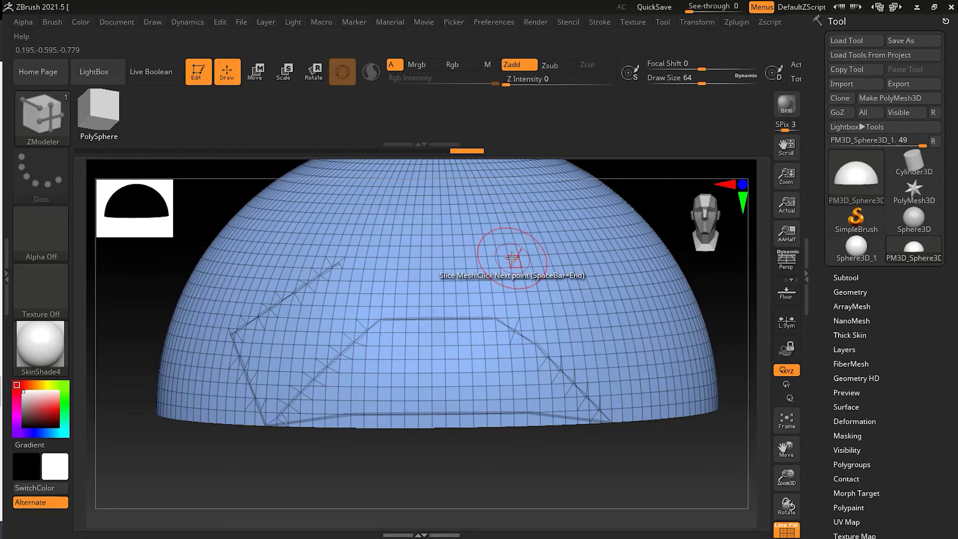
key(ctrl)
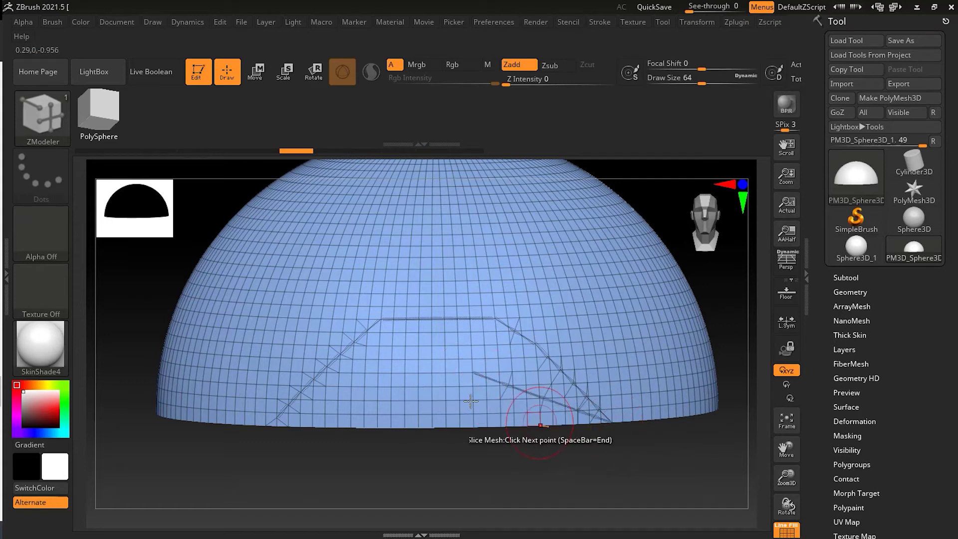
key(ctrl)
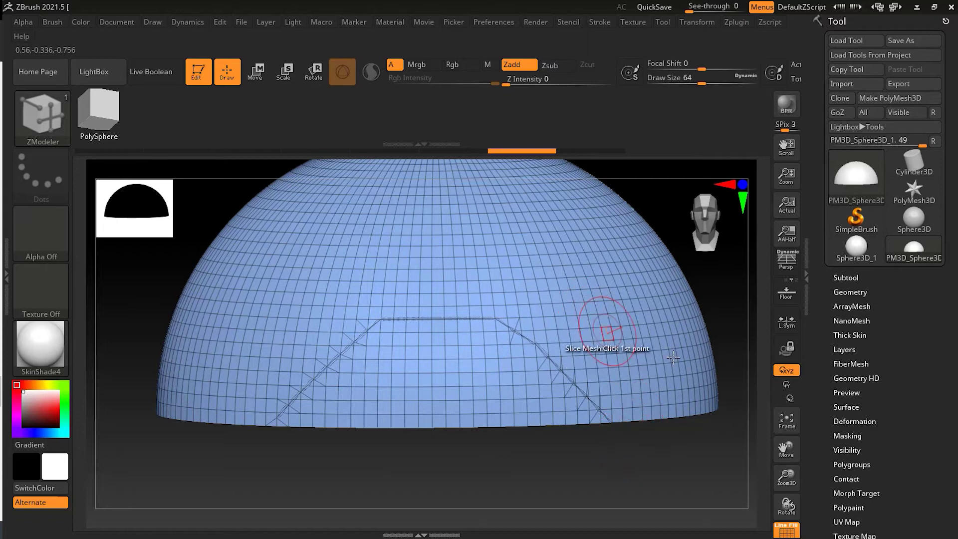
Slice a curved band outline above the arch, with two roughly parallel lines running from the upper front to the dome's right base
click(674, 416)
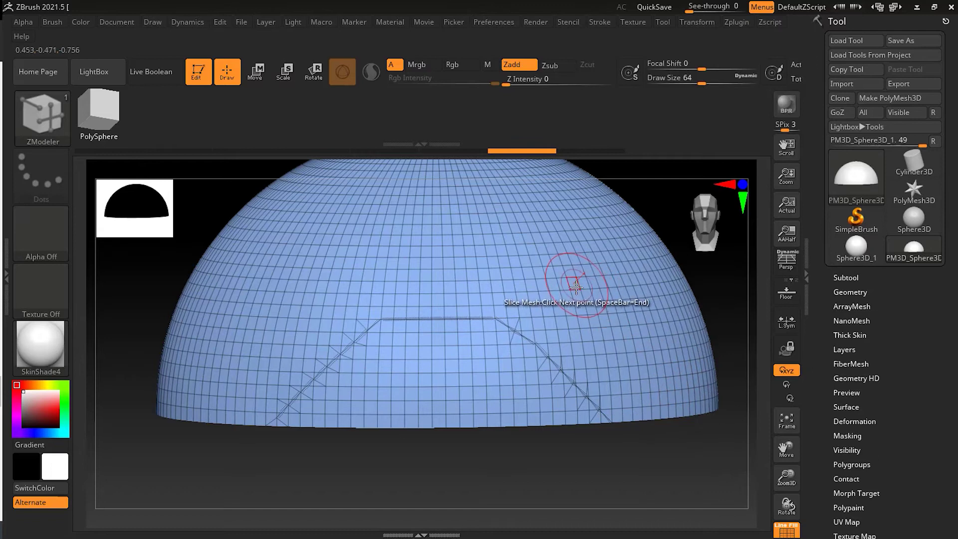
click(497, 256)
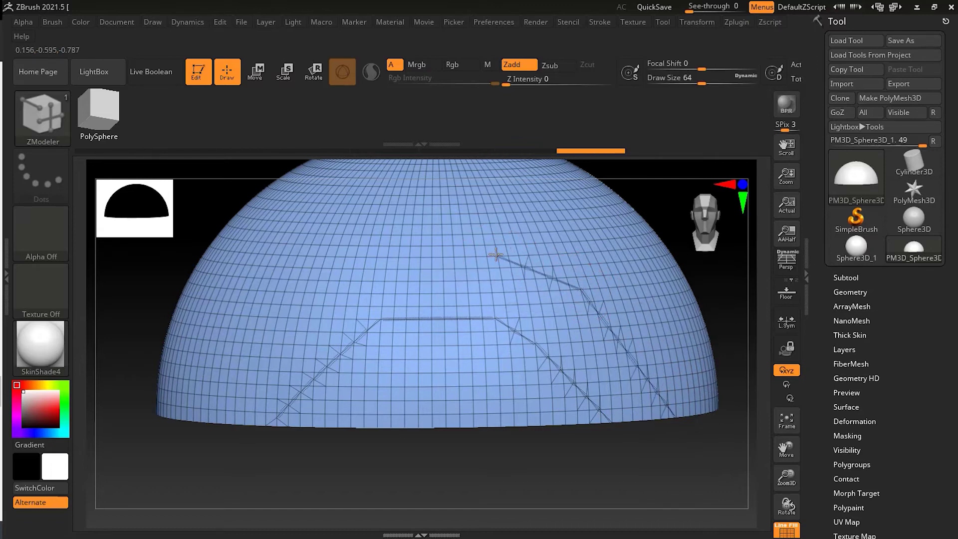
click(355, 257)
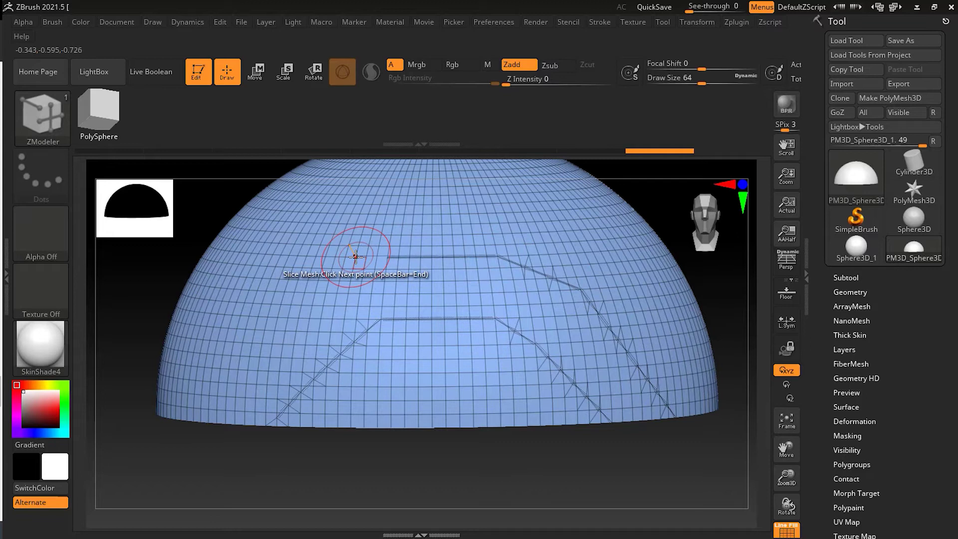
click(391, 235)
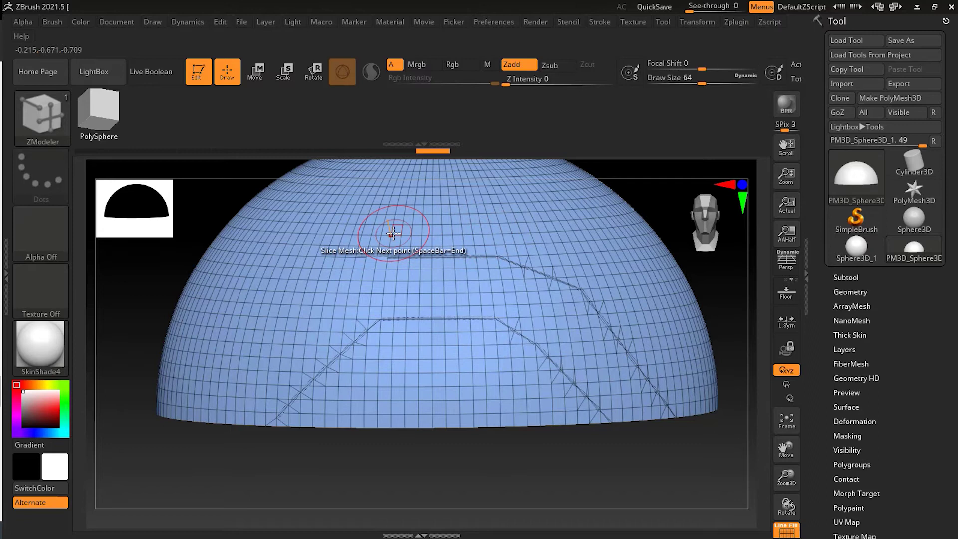
click(480, 233)
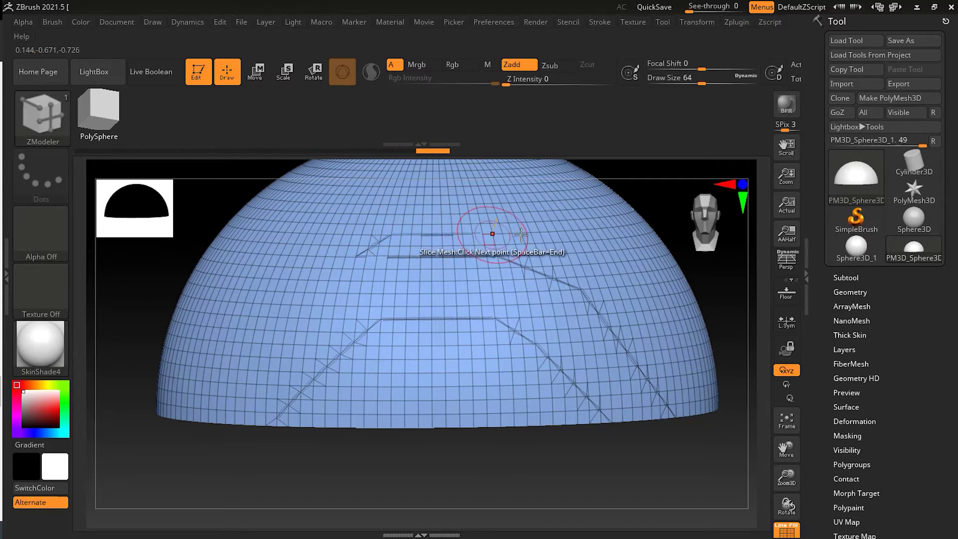
click(566, 252)
click(622, 294)
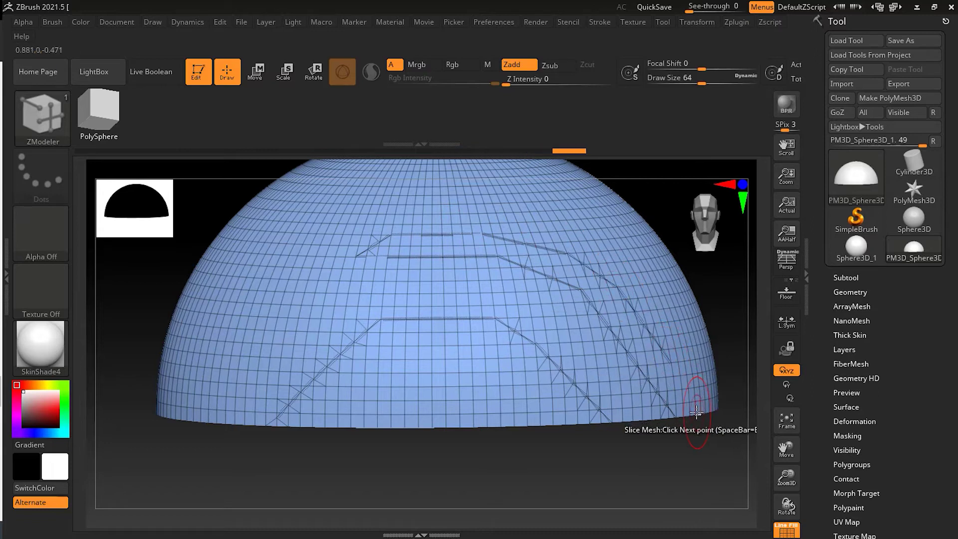
click(692, 369)
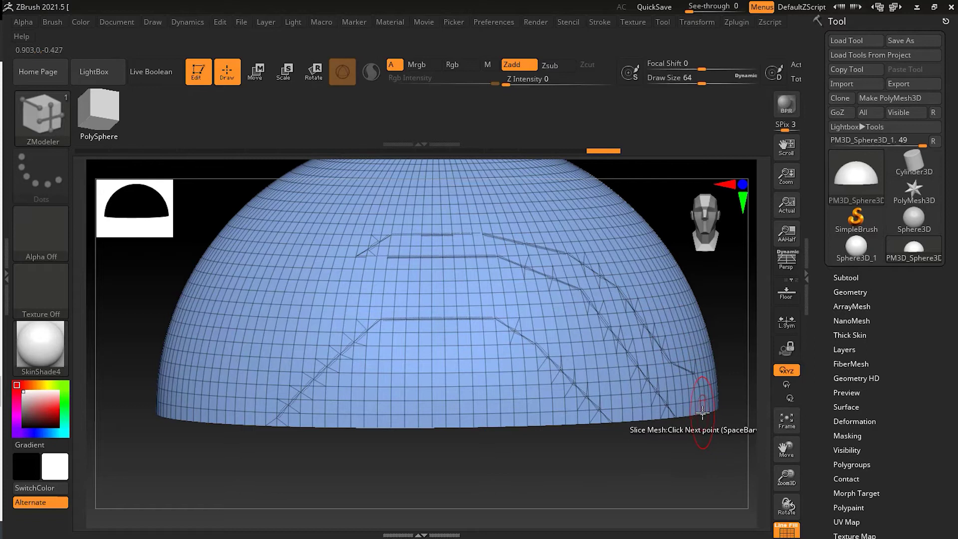
click(702, 410)
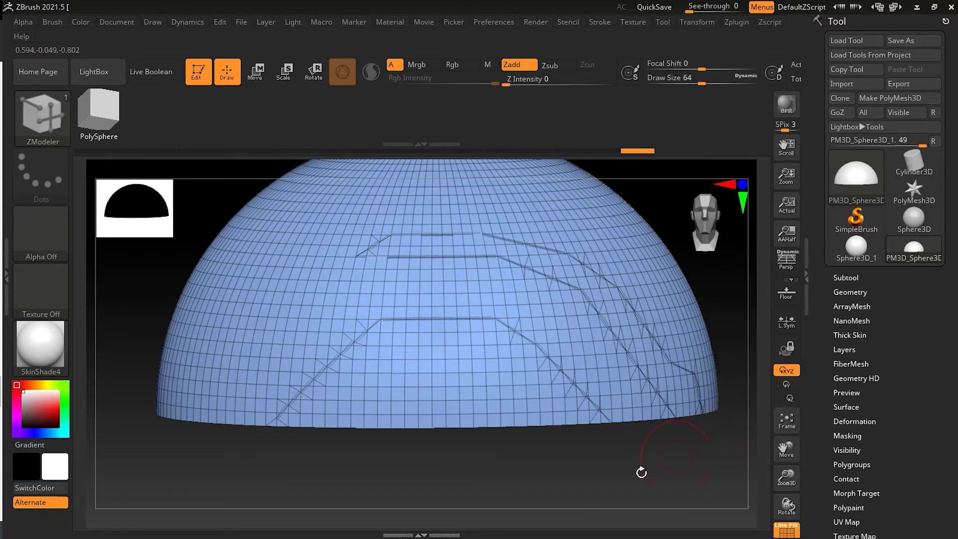
drag(639, 469, 573, 476)
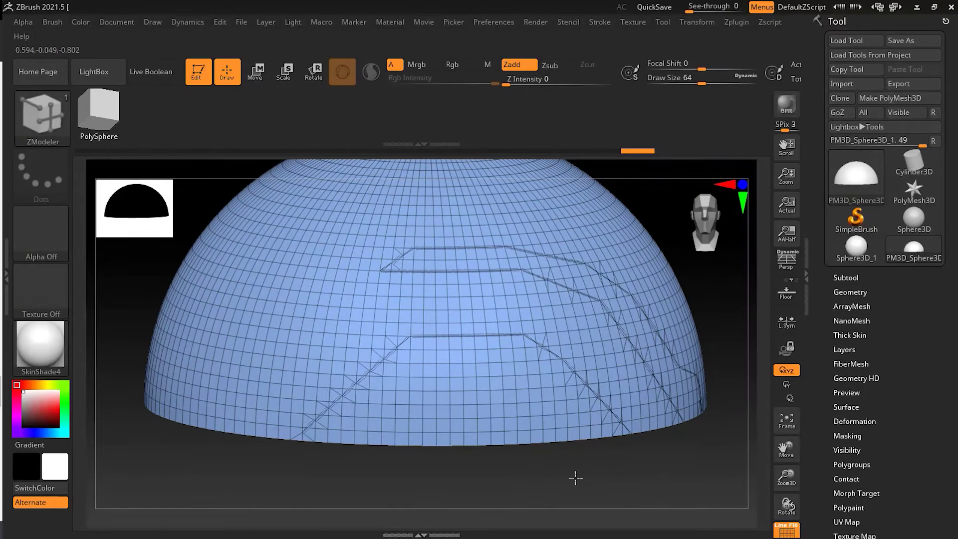
Undo all slices of the curved band, leaving only the arch outline
key(ctrl)
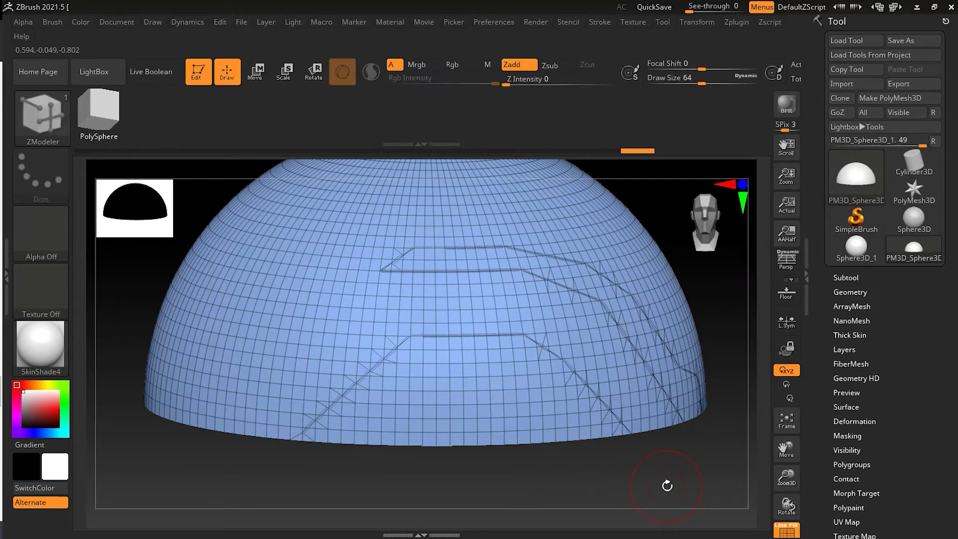
key(ctrl+z)
key(ctrl+z)
key(ctrl+z)
key(ctrl+z)
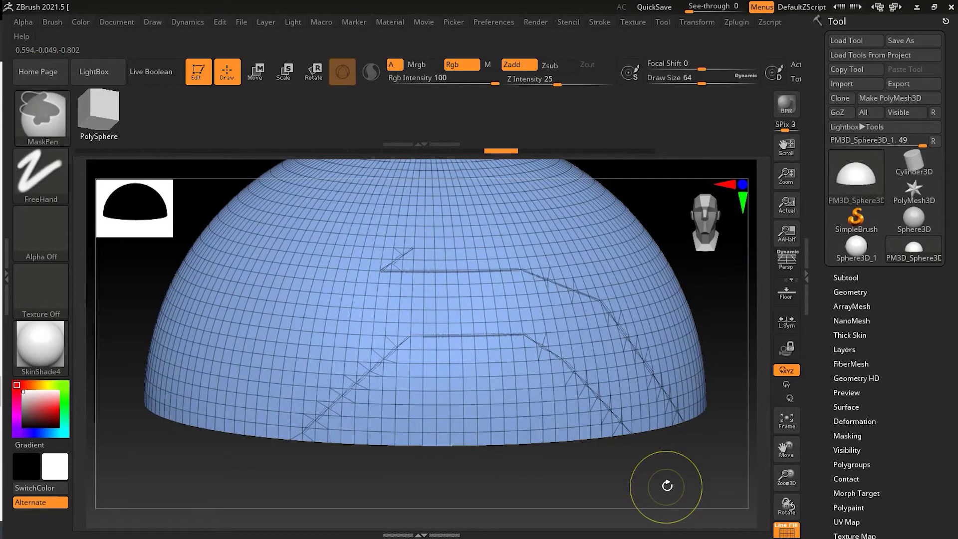
key(ctrl+z)
key(ctrl+z)
key(ctrl+z)
key(ctrl+z)
key(ctrl+z)
key(ctrl+z)
key(ctrl+z)
key(ctrl+z)
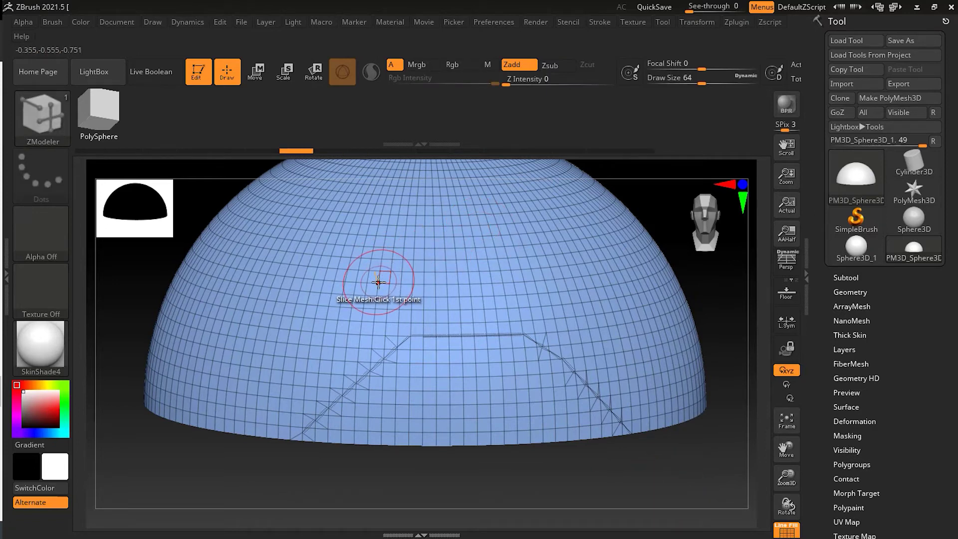
Crease a closed four-sided outline above the arch's left part, using the ZModeler point action Crease with the ShortestPath target
key(space)
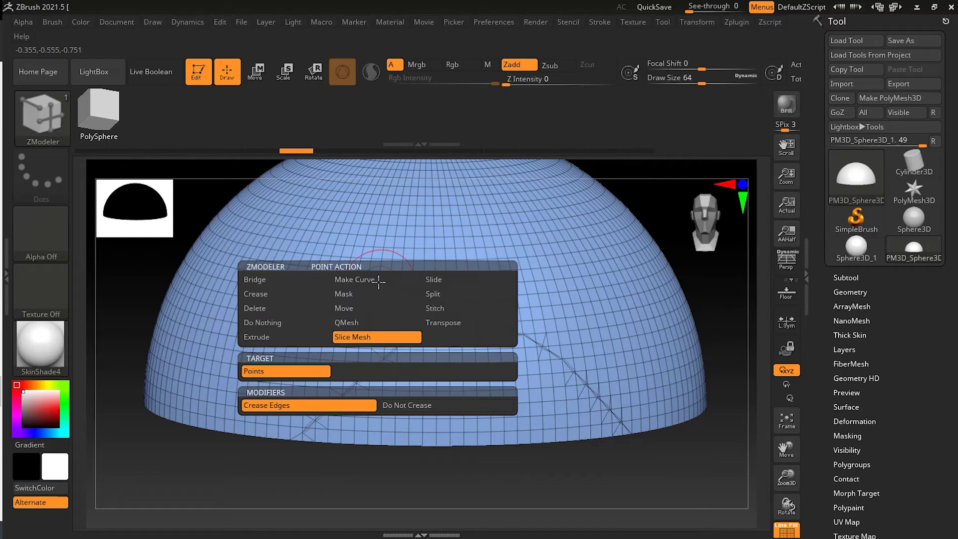
click(272, 295)
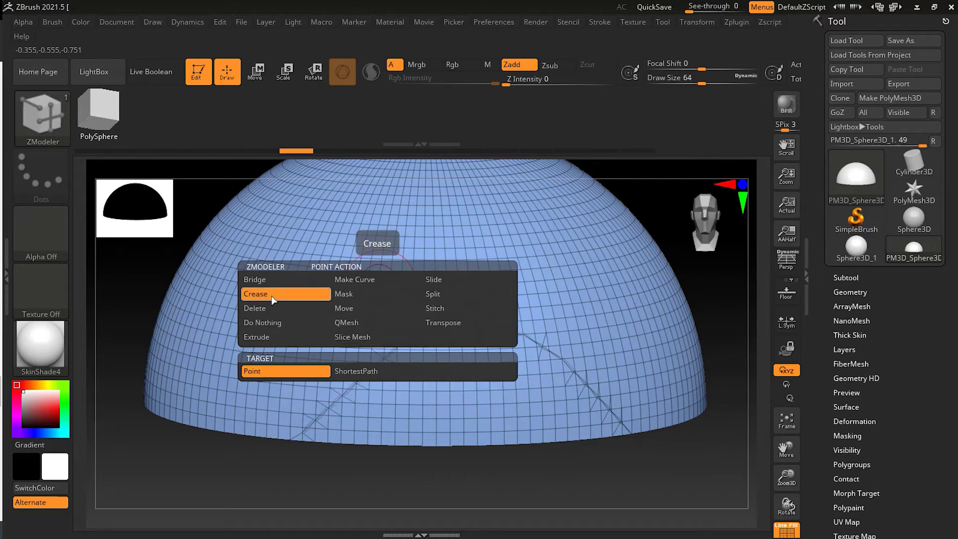
click(366, 374)
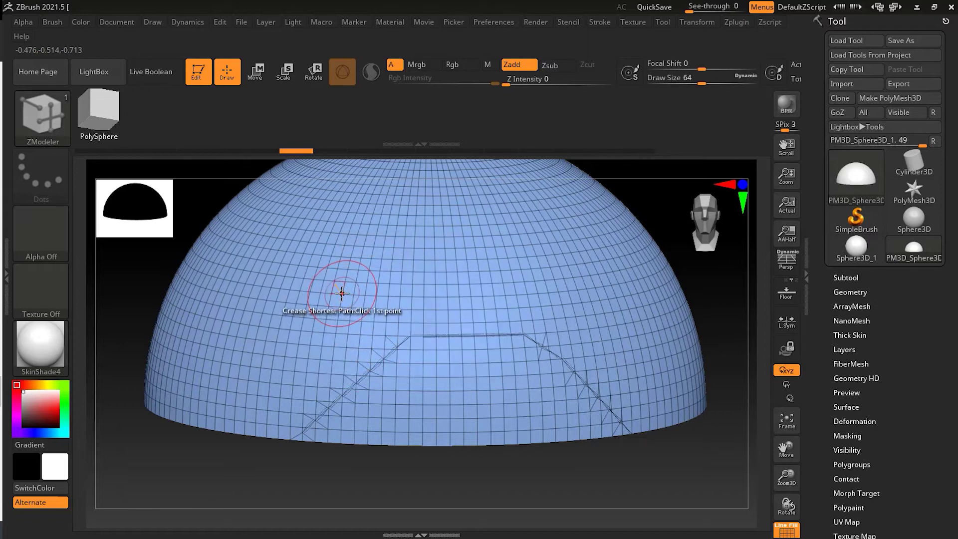
click(342, 293)
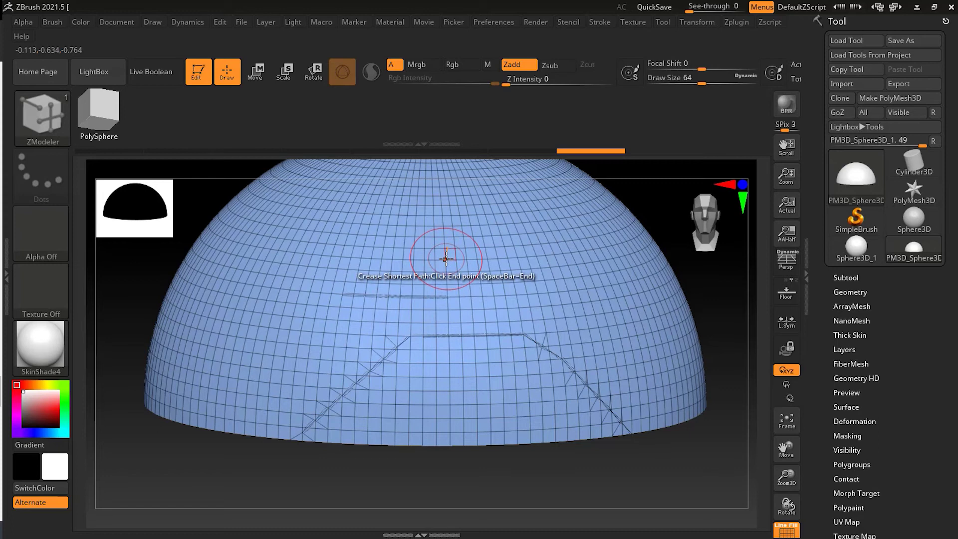
click(357, 257)
click(342, 292)
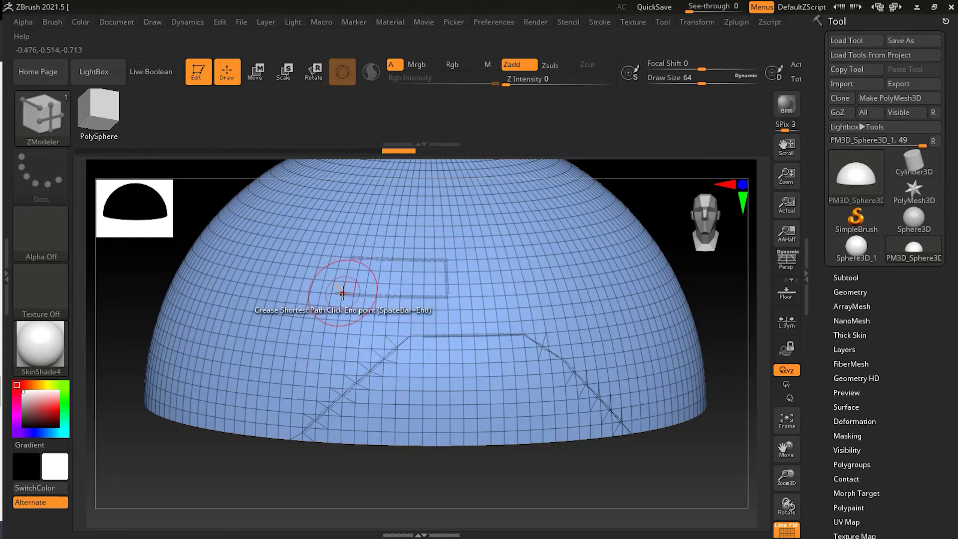
click(342, 292)
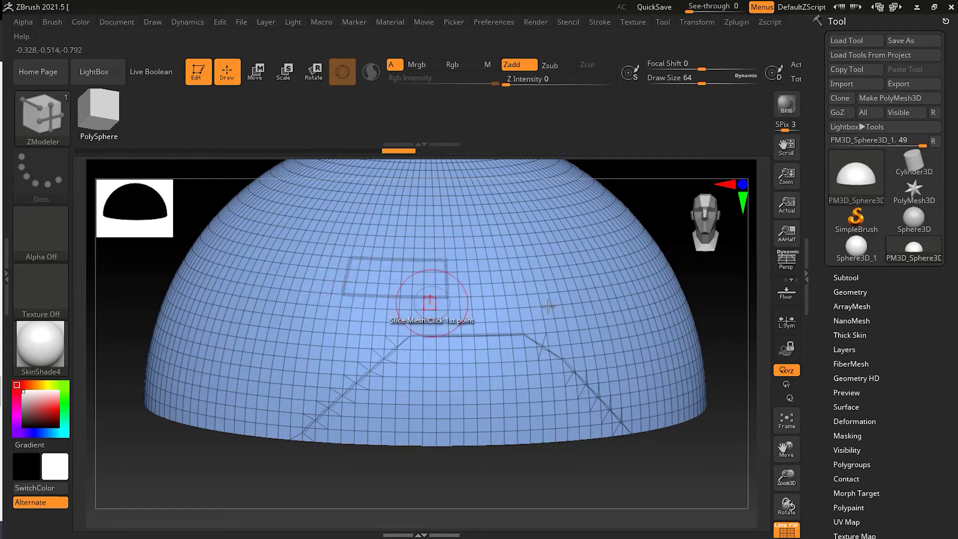
Try creasing short edge paths to the right of the four-sided outline above the arch, and undo them together with that outline
click(499, 258)
click(495, 259)
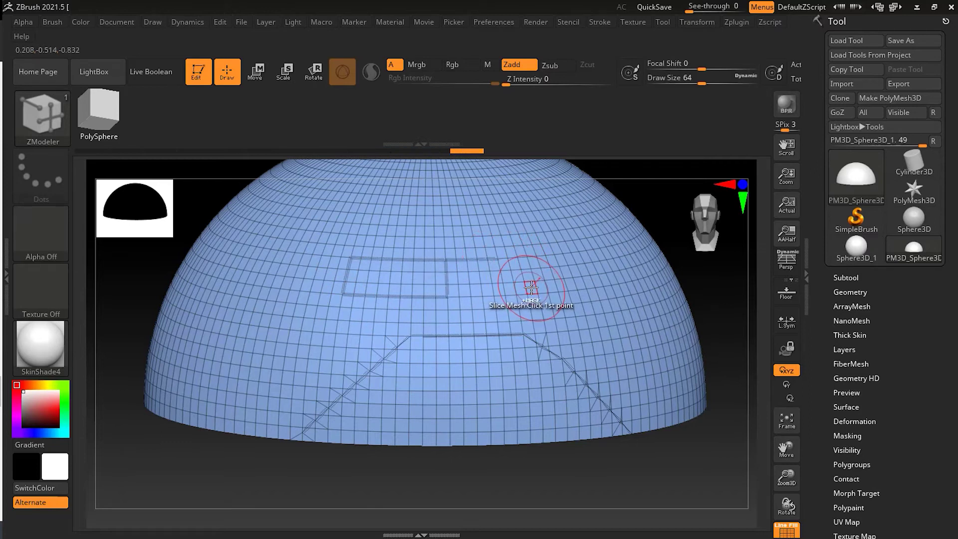
click(488, 269)
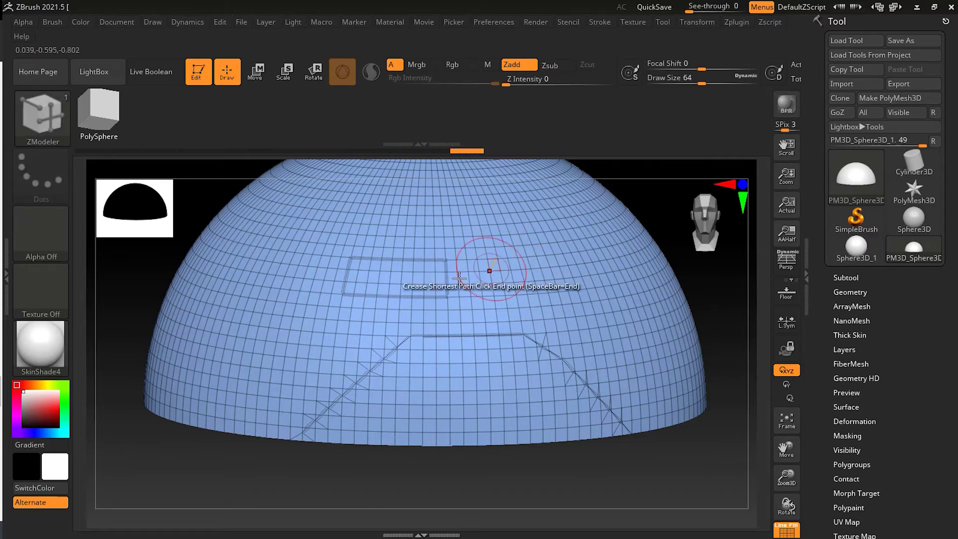
click(506, 270)
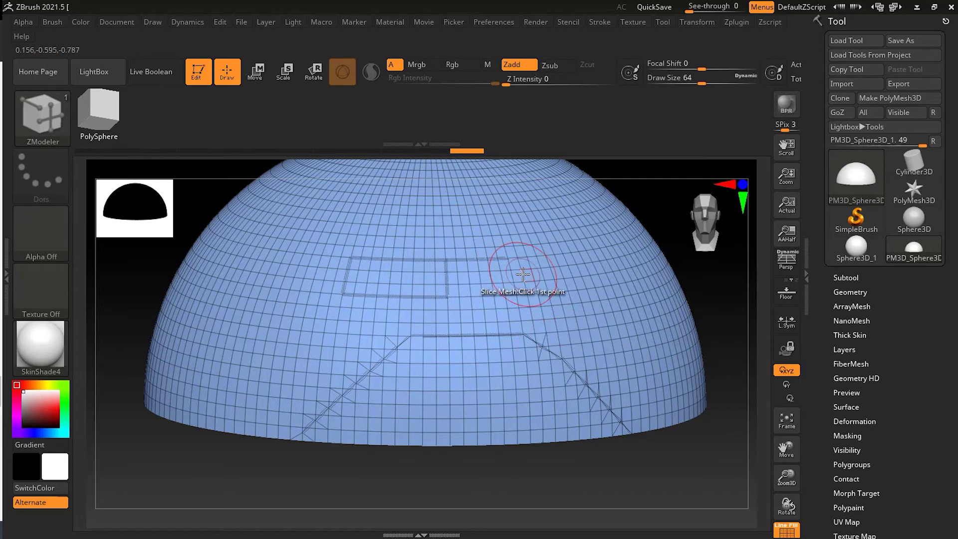
click(520, 270)
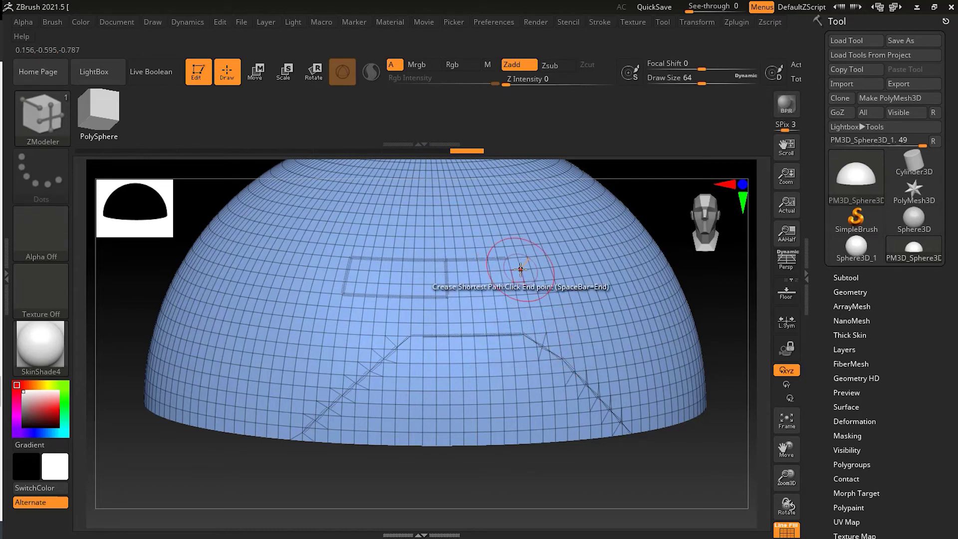
click(519, 265)
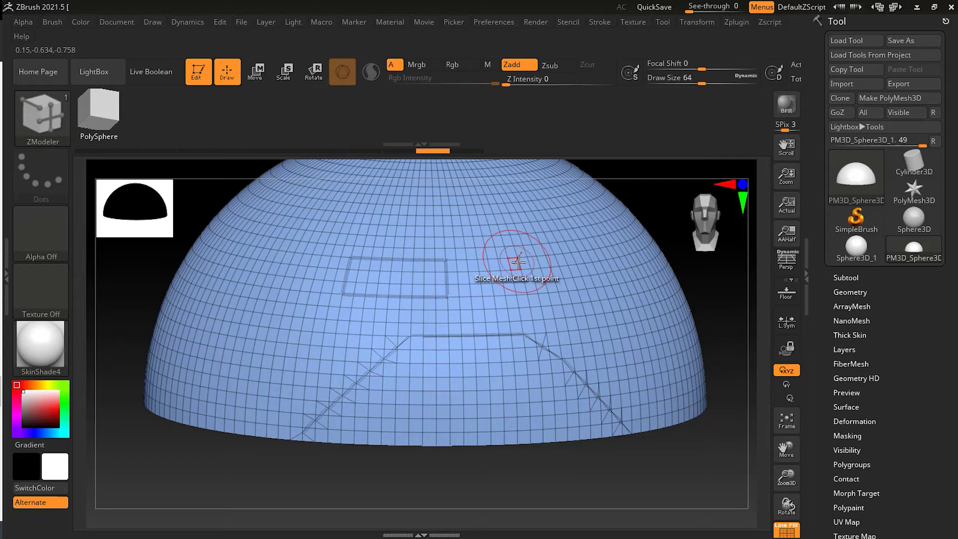
click(517, 293)
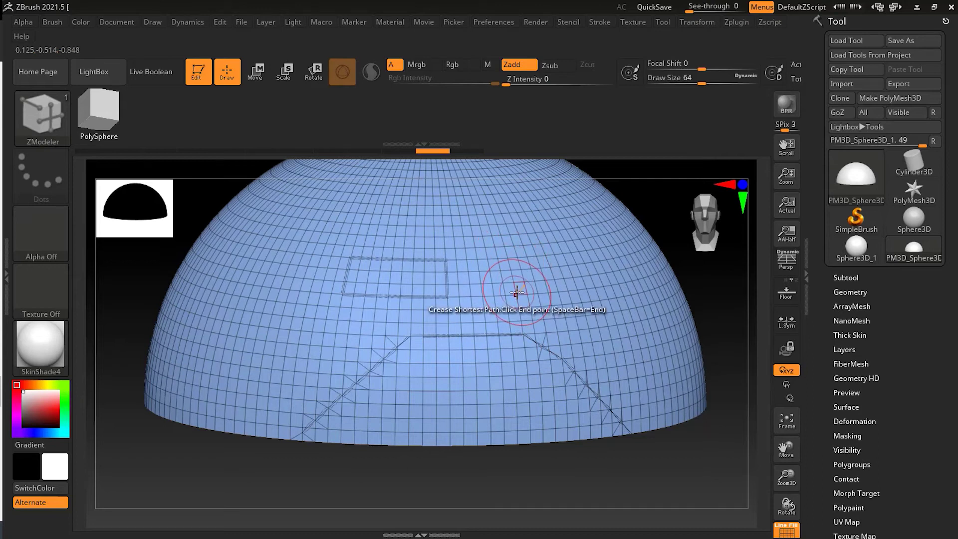
click(571, 265)
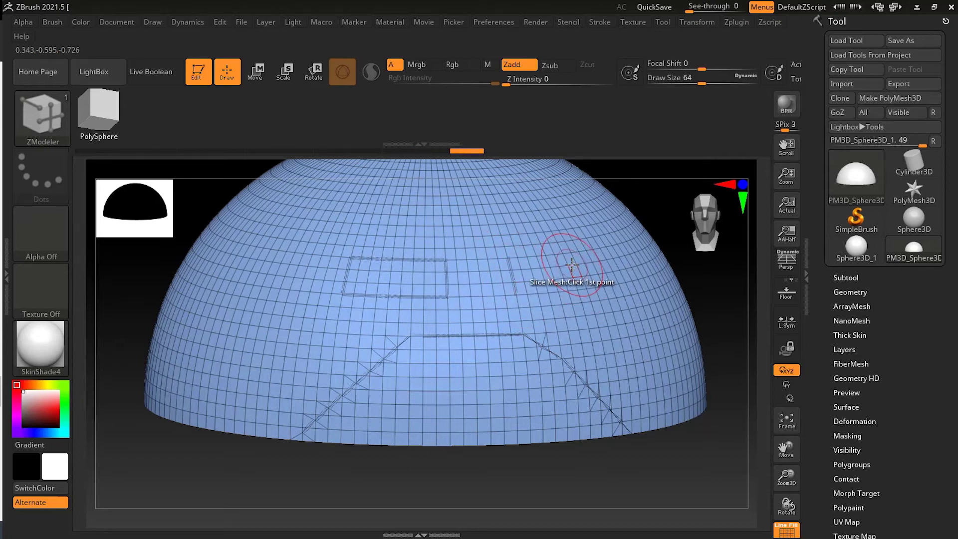
key(ctrl)
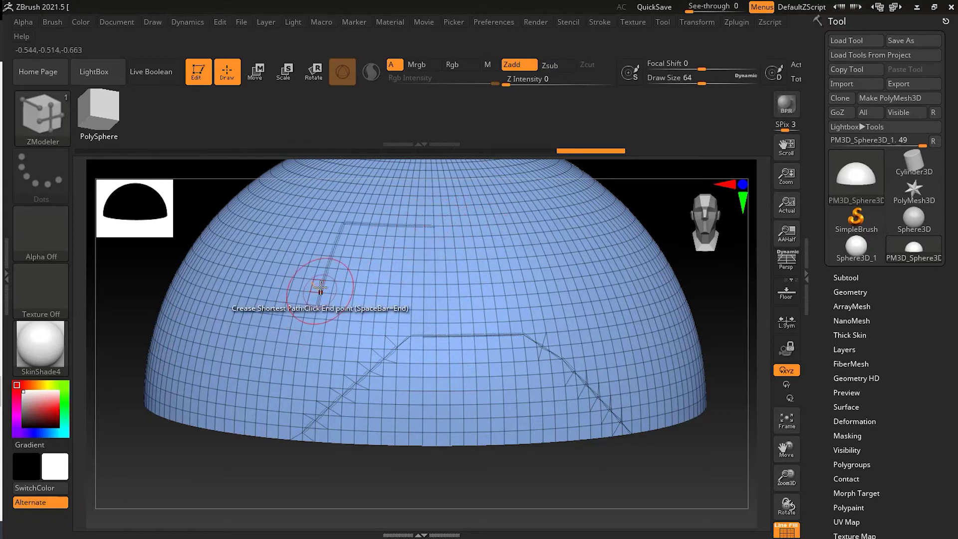
Crease the upper and left sides of a larger four-sided outline above the arch's left part with Crease ShortestPath
key(space)
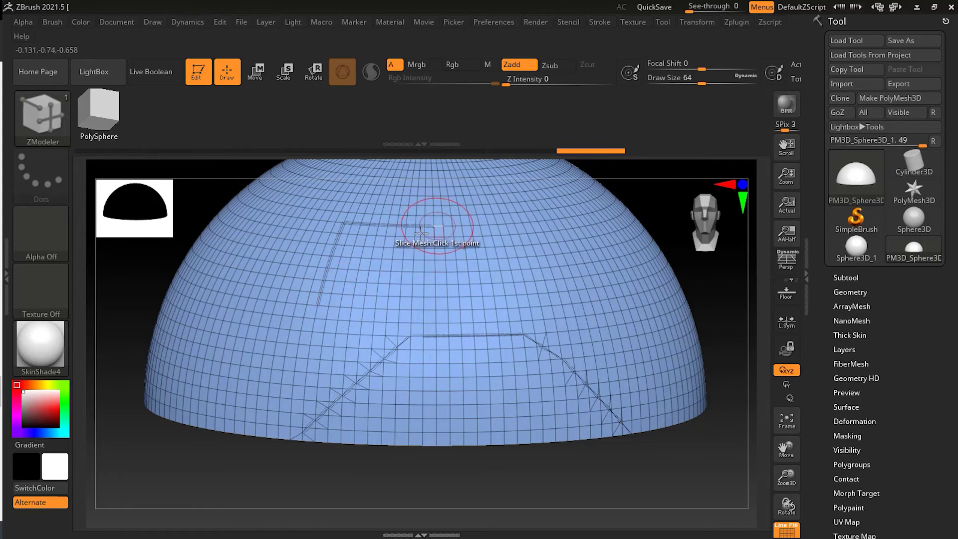
click(315, 303)
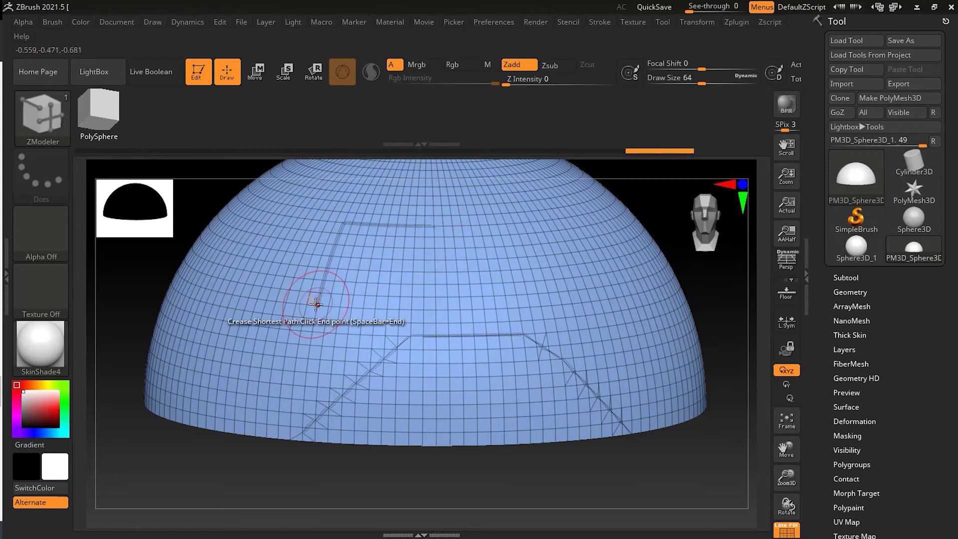
click(403, 258)
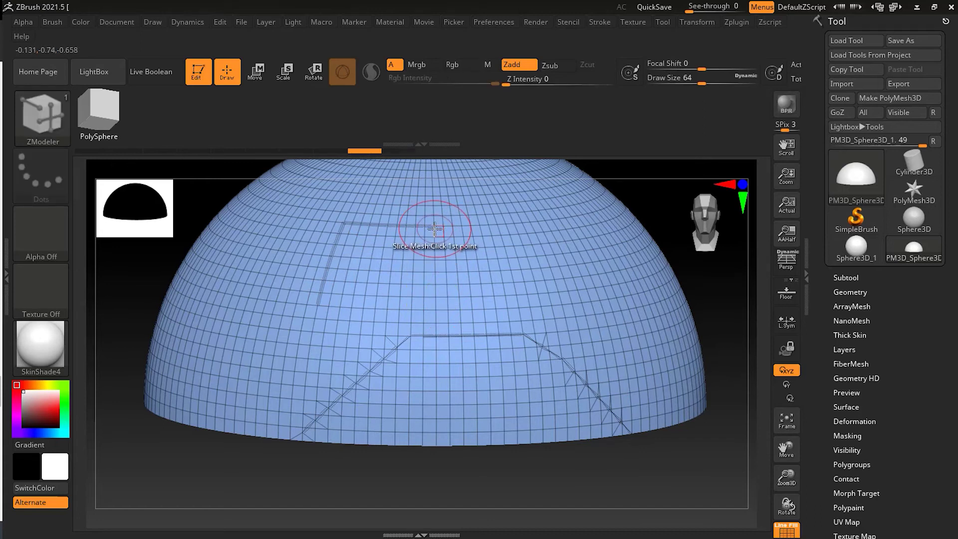
key(space)
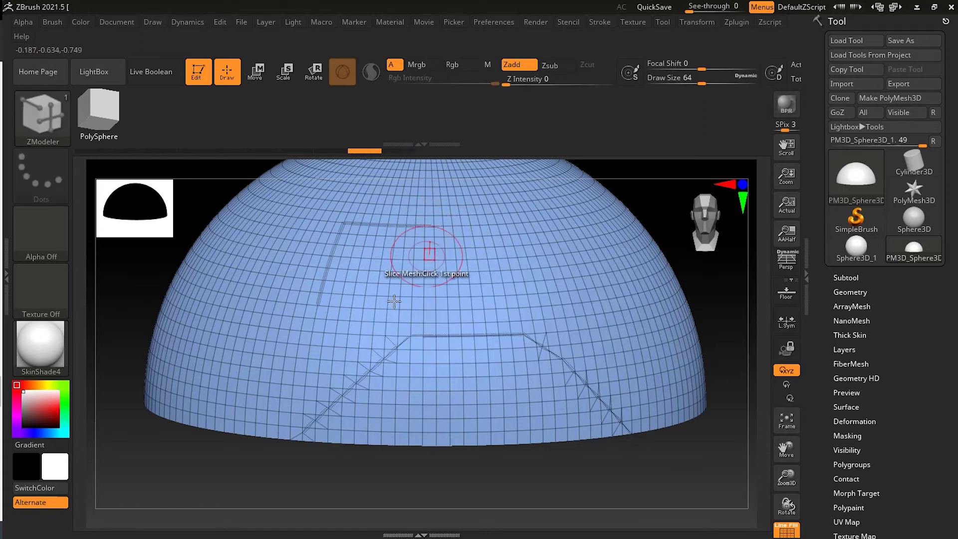
click(310, 297)
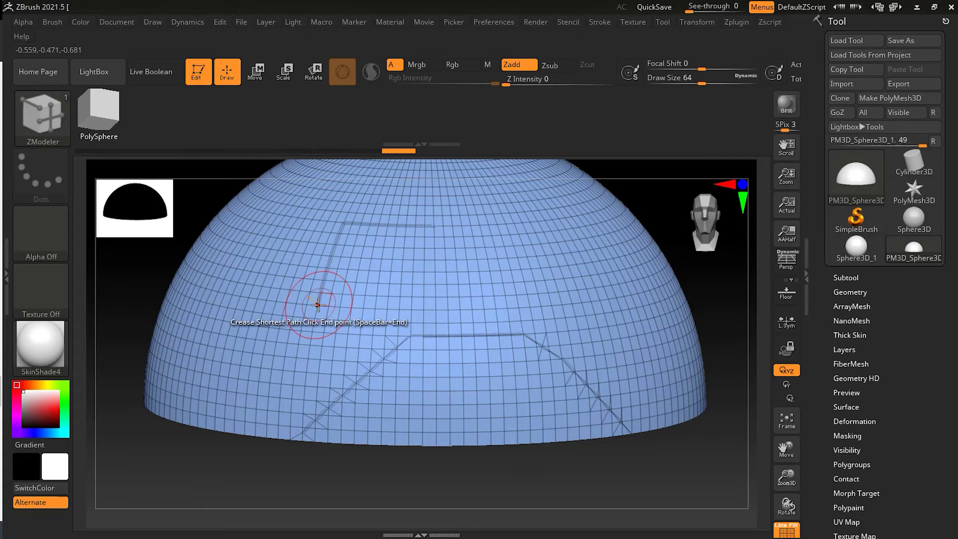
click(319, 304)
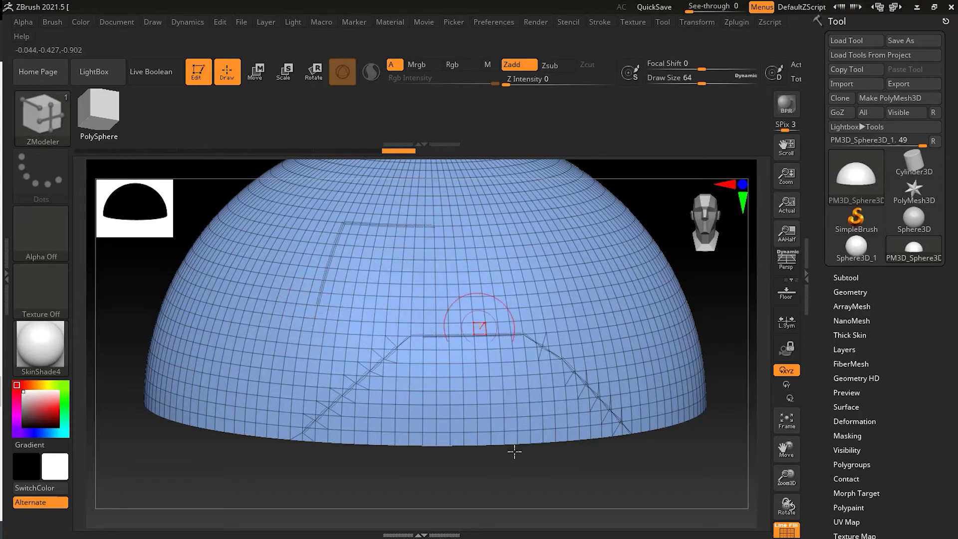
Crease the right and lower sides of the larger four-sided outline to close it, redoing the misplaced paths
drag(503, 480, 342, 395)
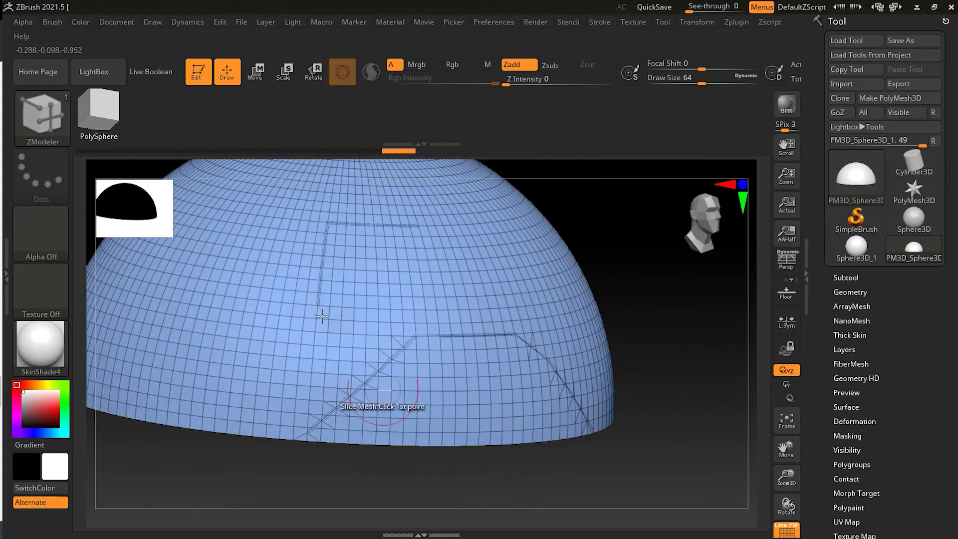
click(377, 282)
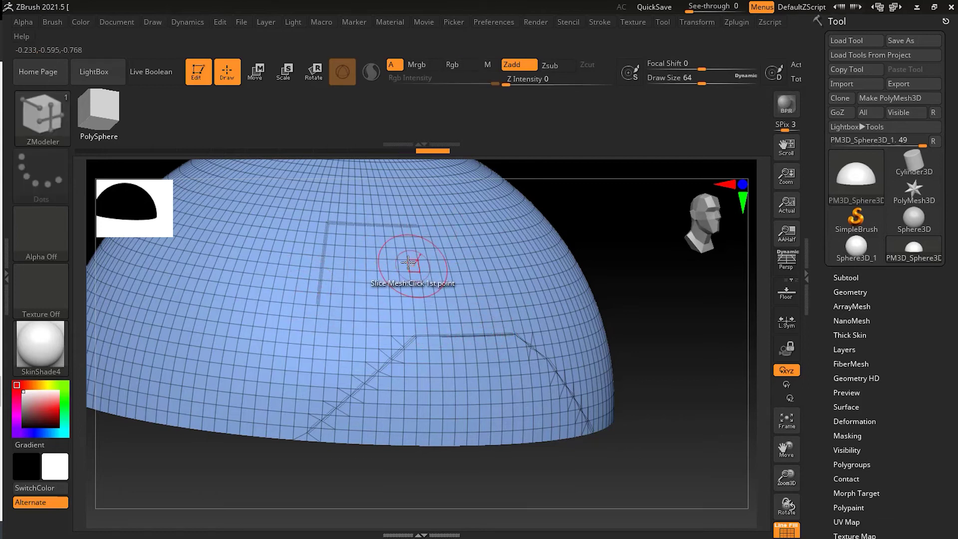
key(ctrl+z)
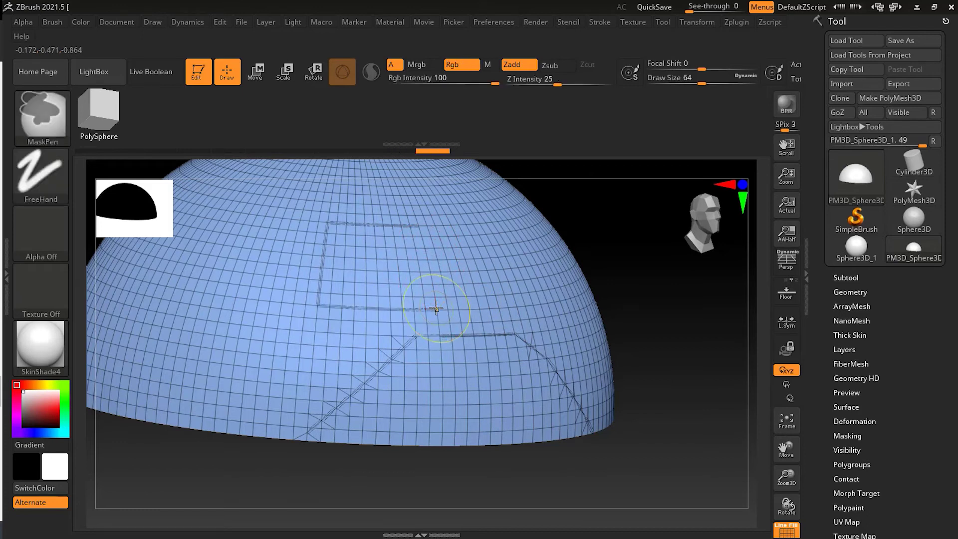
click(436, 308)
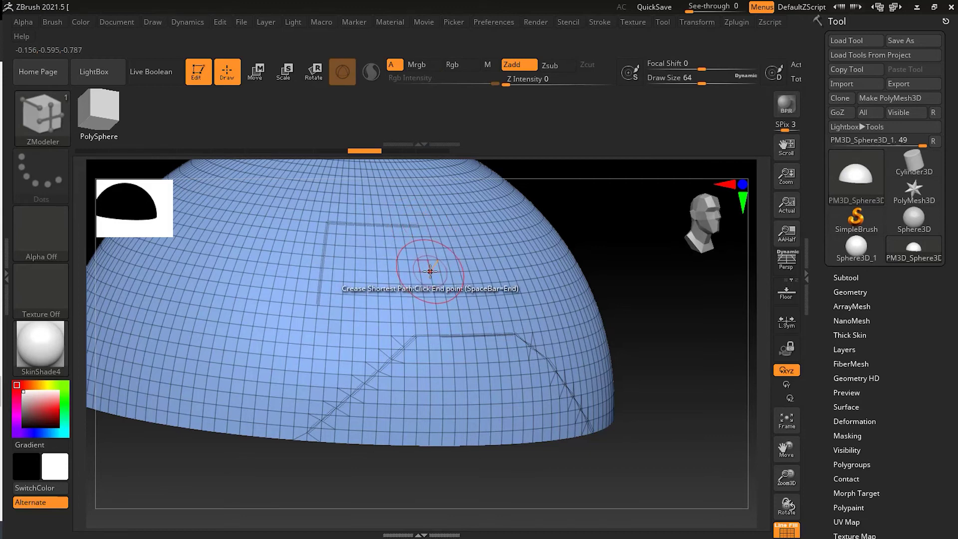
click(435, 307)
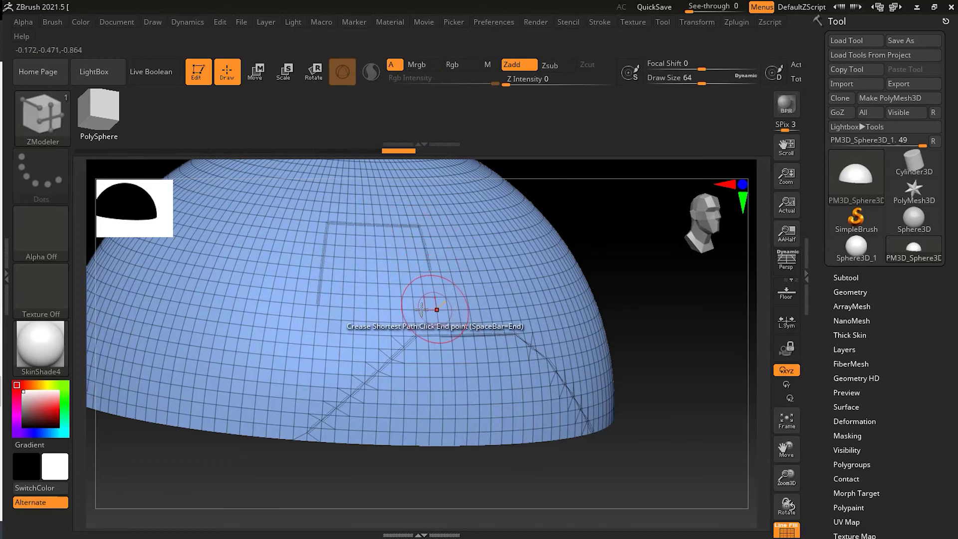
click(317, 305)
shift+drag(513, 468, 421, 368)
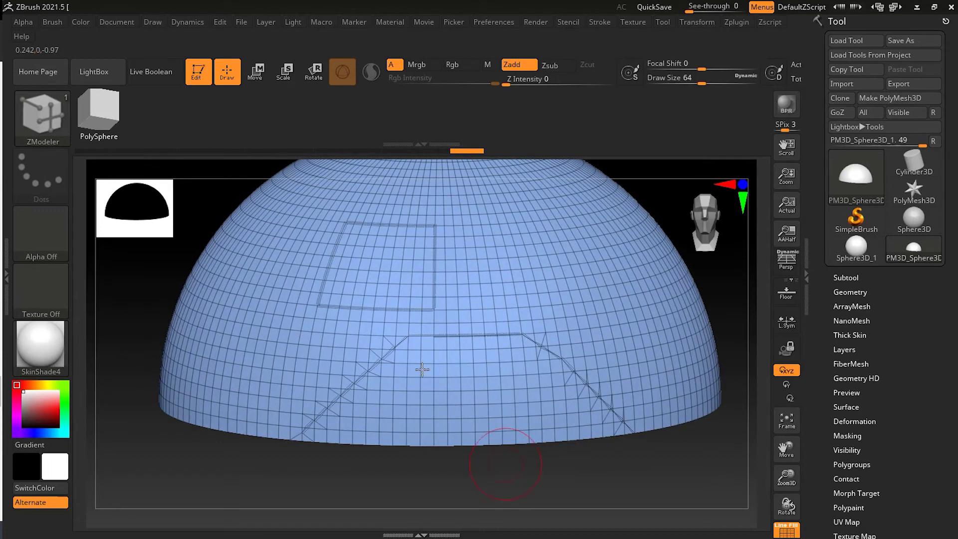
Undo the creased outline and the arch slices, going back in the undo history to the plain dome without its lower half
key(space)
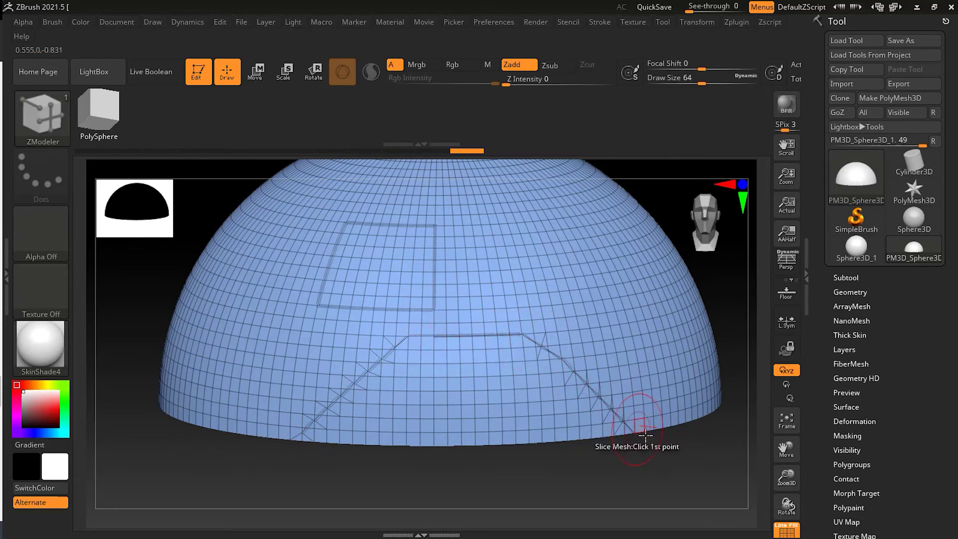
click(535, 342)
click(406, 335)
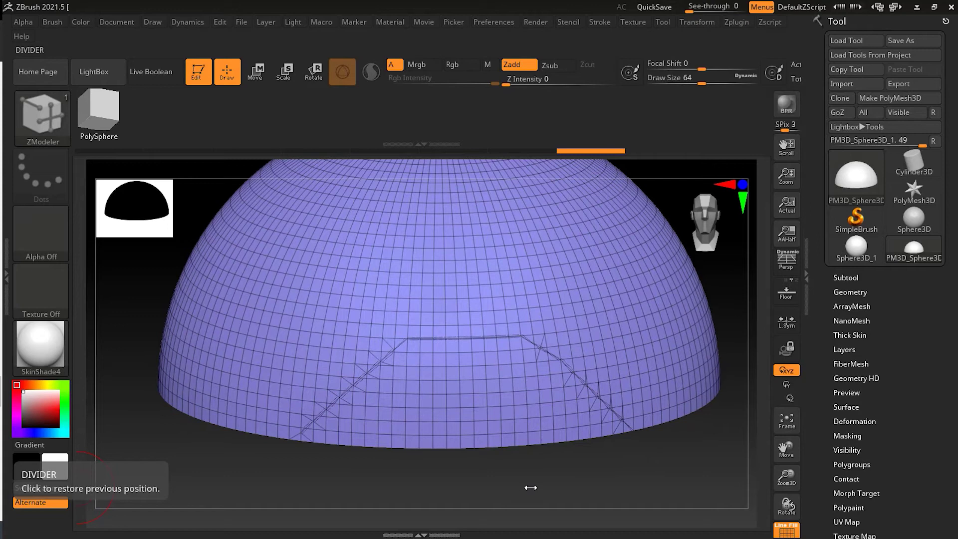
key(ctrl)
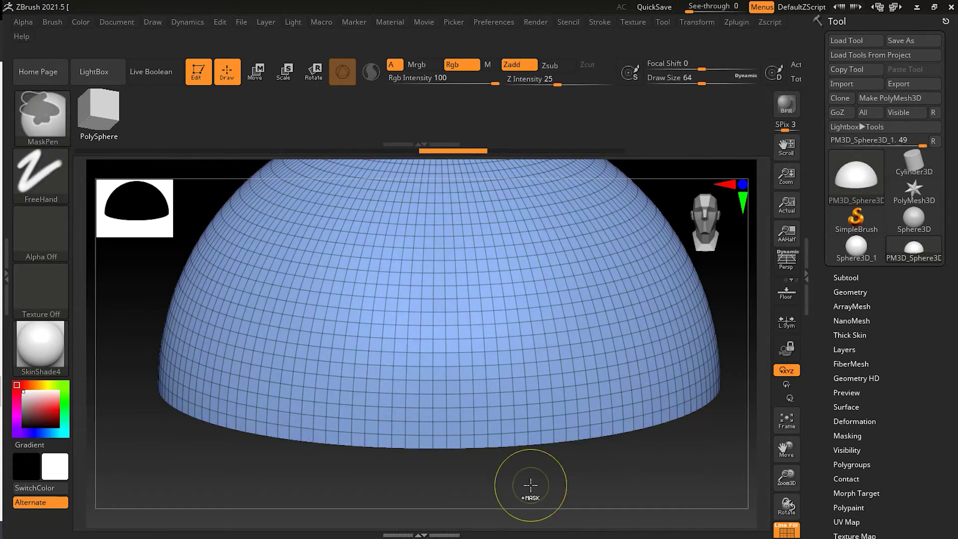
key(ctrl+z)
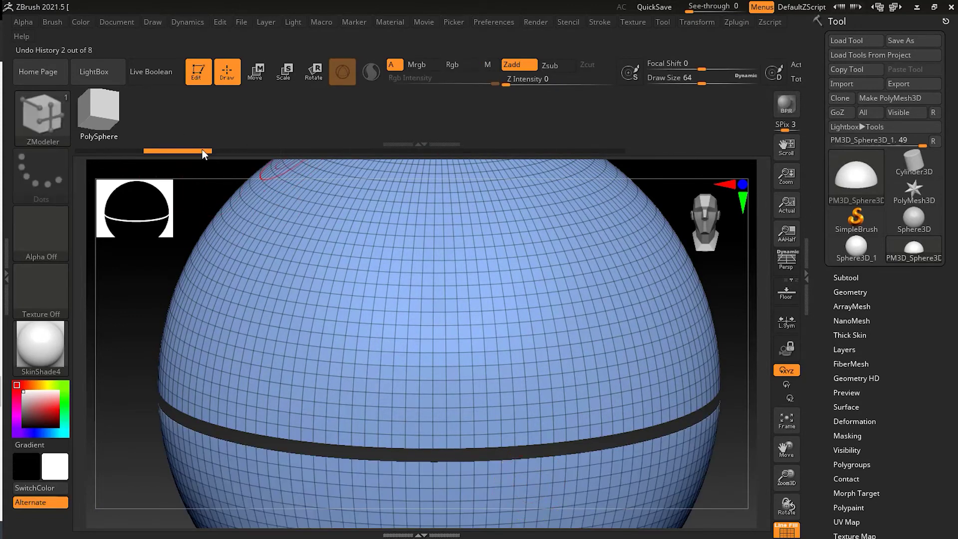
drag(202, 148, 233, 150)
Set both the ZModeler polygon action and the point action to Slice Mesh
drag(555, 452, 664, 379)
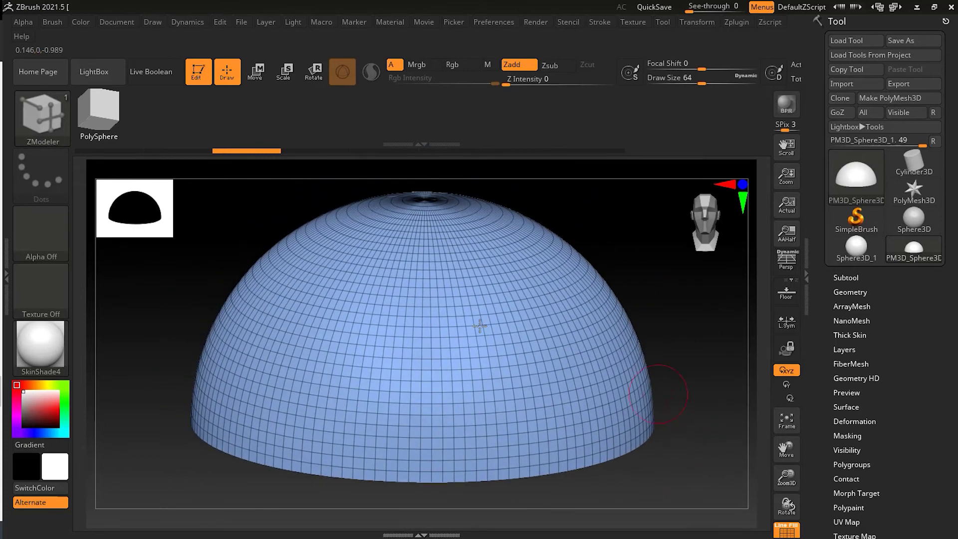
right_click(427, 332)
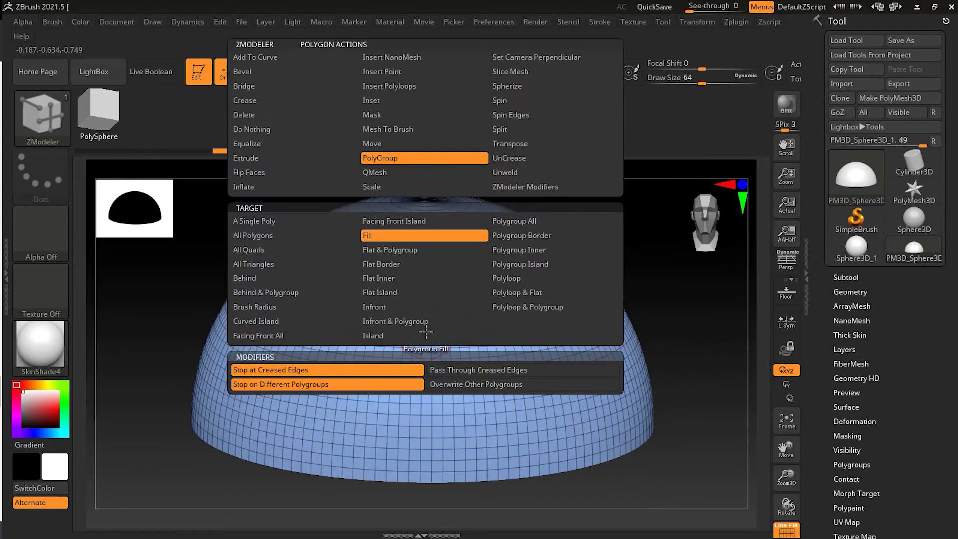
click(534, 73)
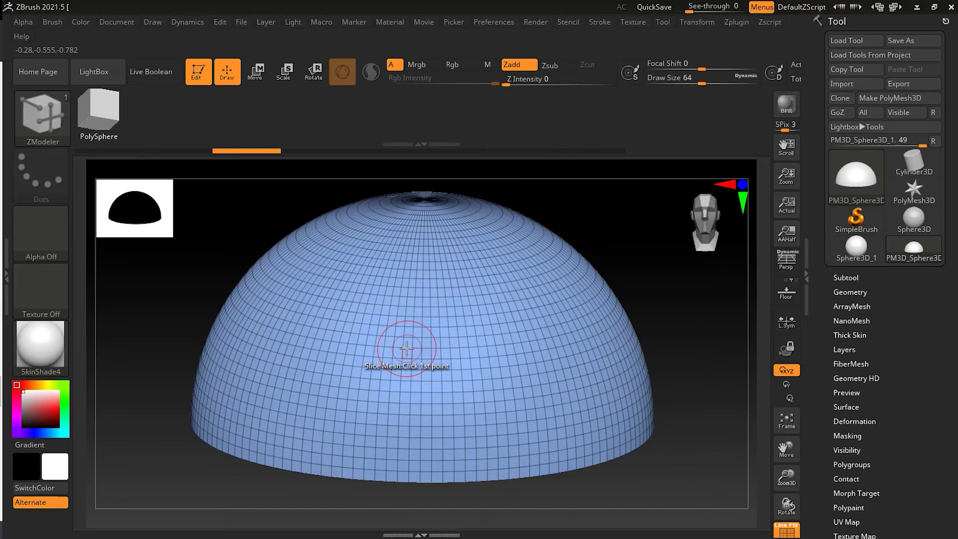
right_click(407, 347)
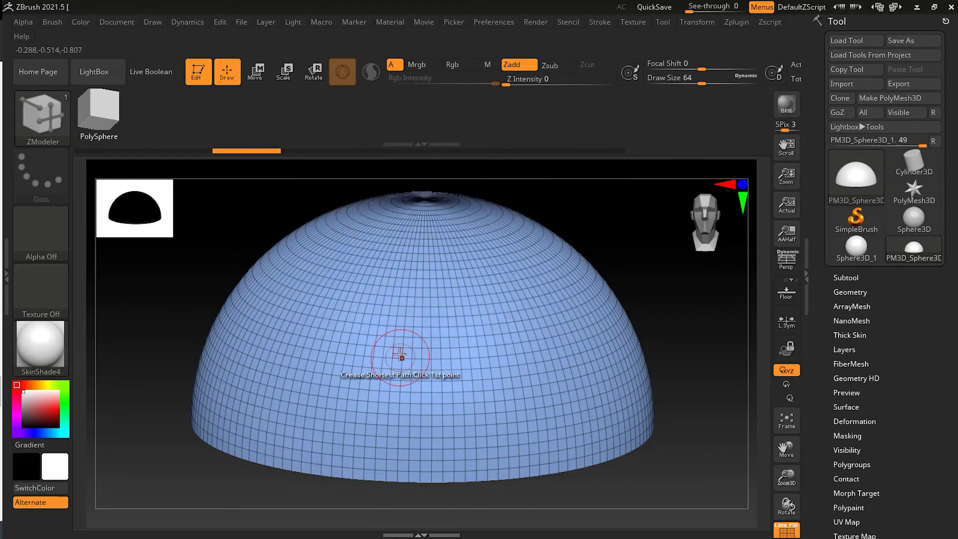
right_click(399, 348)
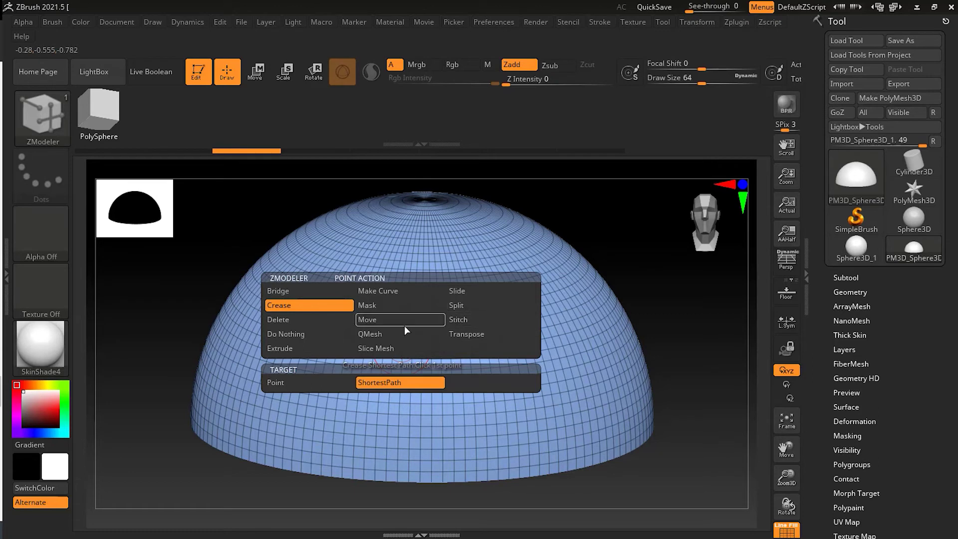
click(395, 347)
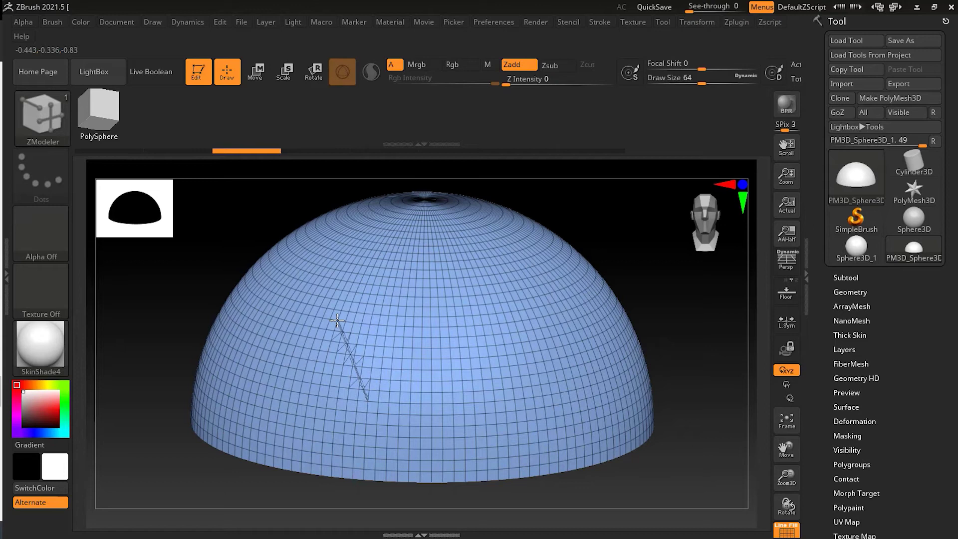
Slice a closed irregular outline, notched on its lower left side, into the front of the dome with Slice Mesh
click(409, 279)
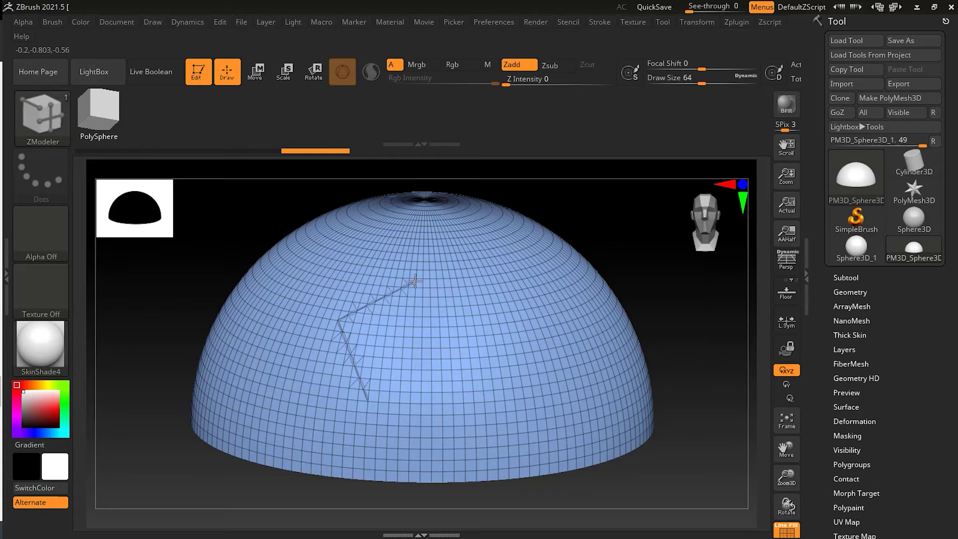
click(415, 281)
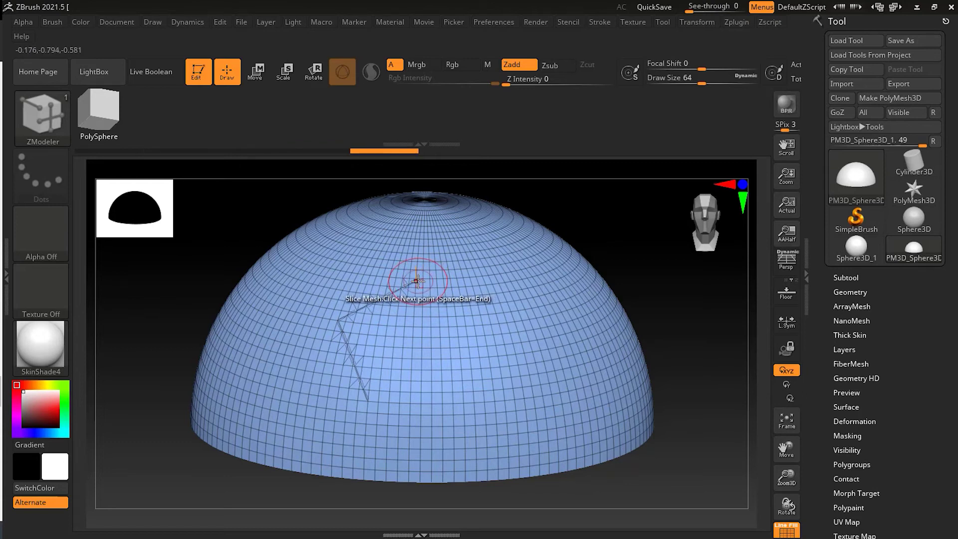
click(461, 369)
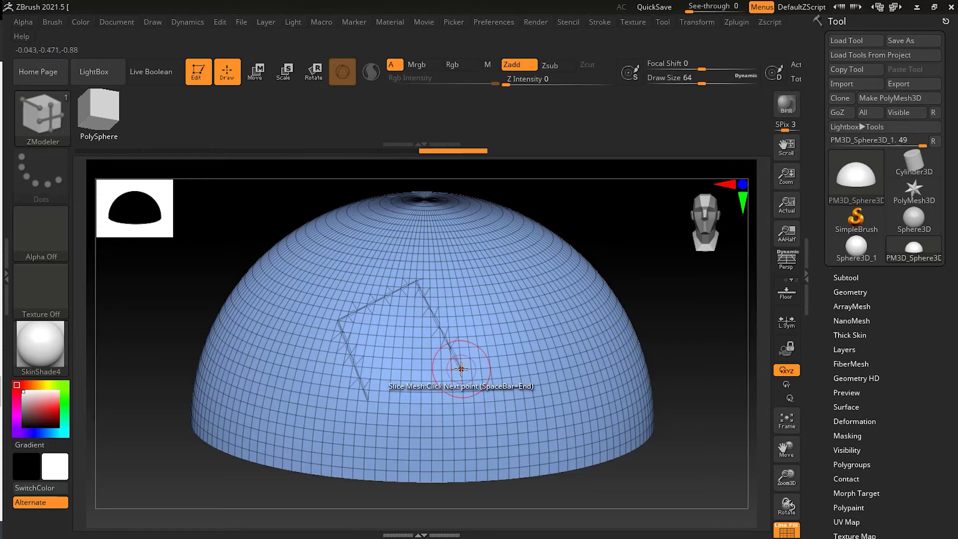
click(474, 436)
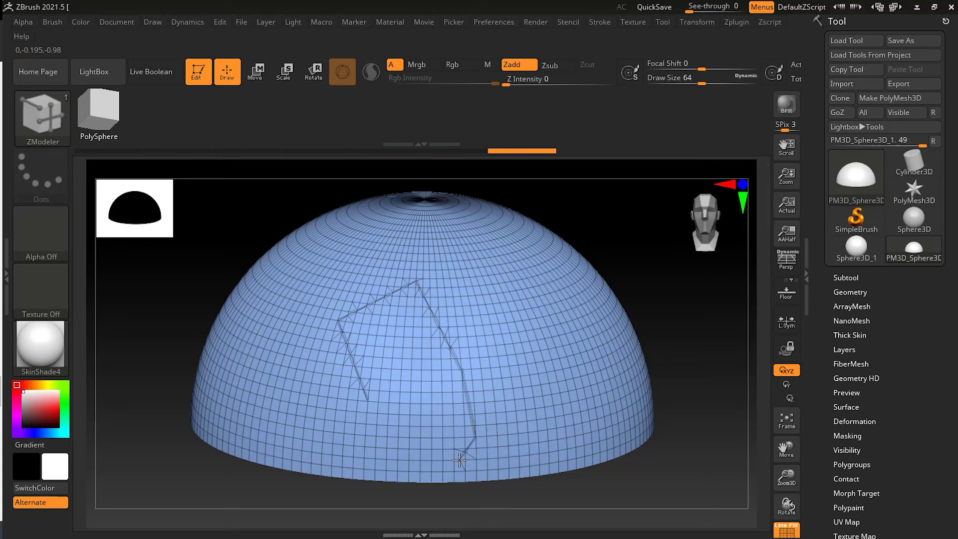
click(459, 459)
click(364, 458)
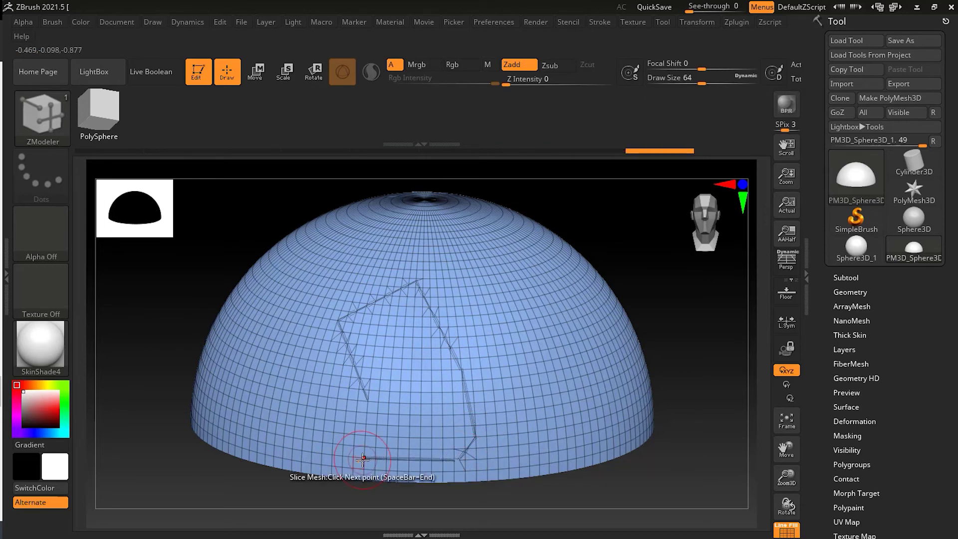
click(398, 414)
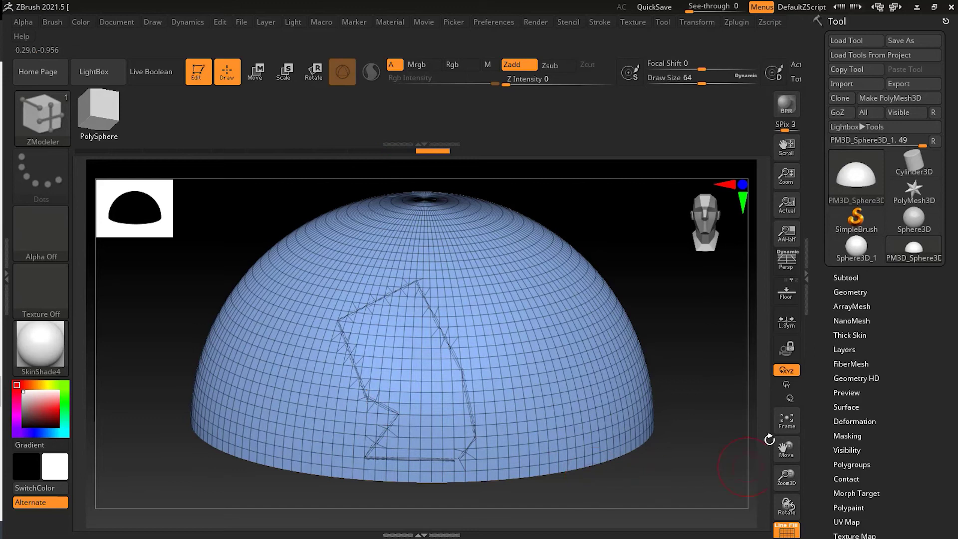
Try to slice a smaller diamond-shaped outline into the dome's front, to the right of the first outline
drag(770, 439, 712, 391)
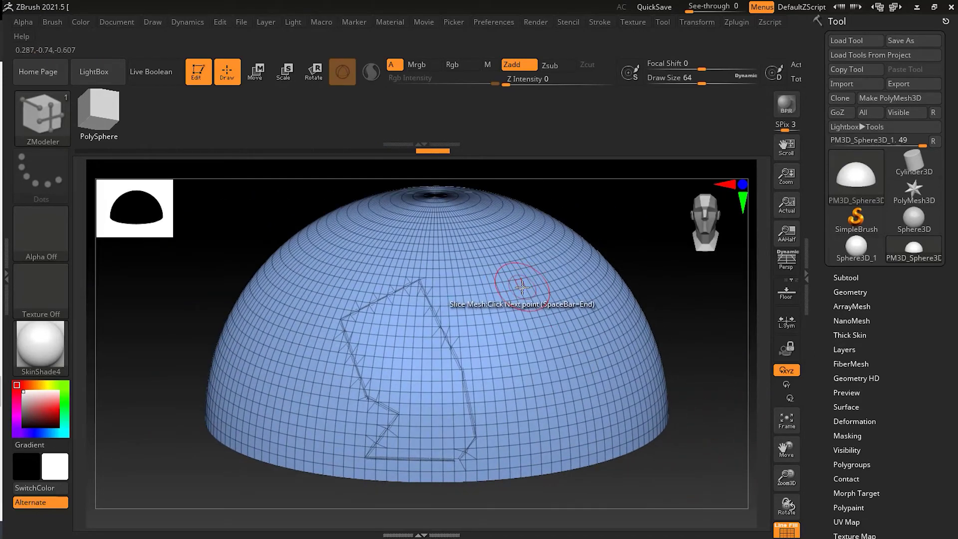
click(509, 305)
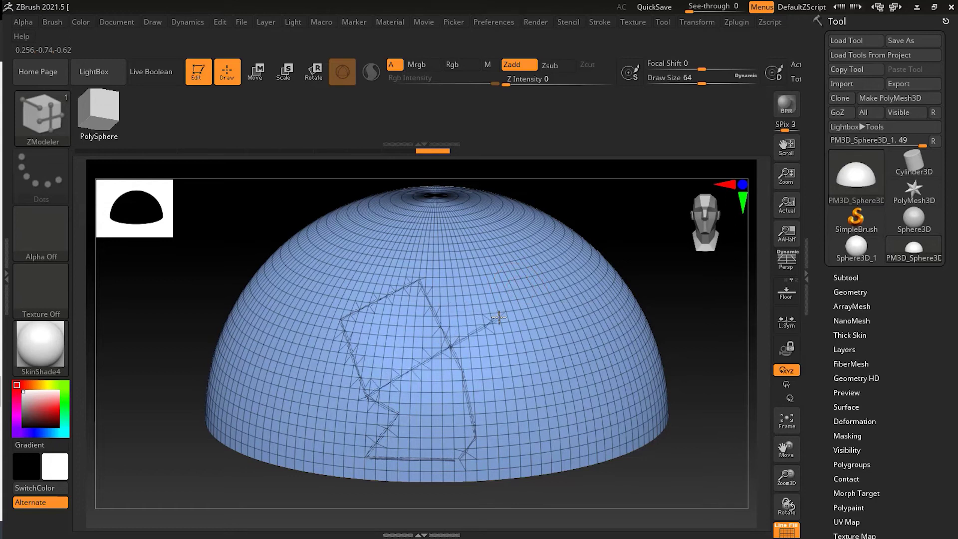
ctrl+shift+drag(499, 317, 535, 302)
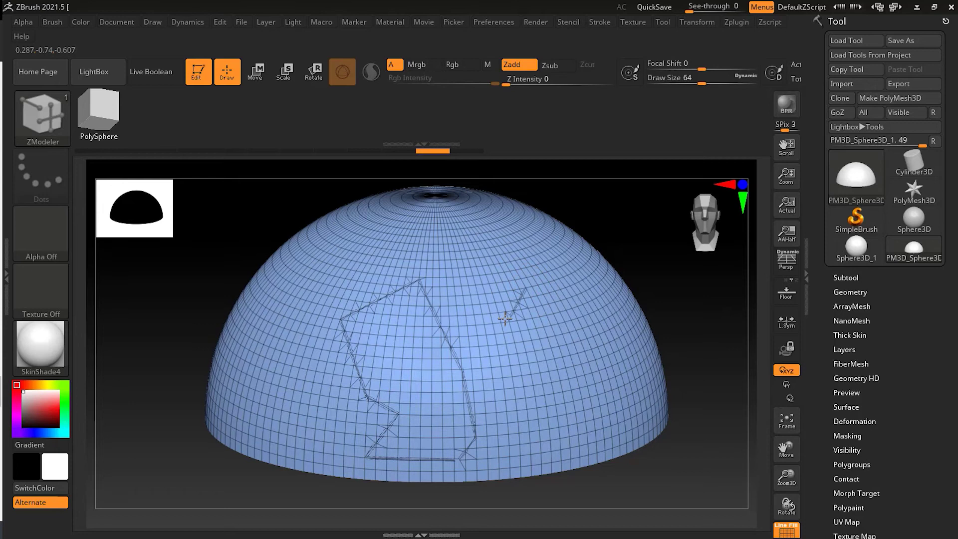
ctrl+shift+drag(505, 319, 528, 349)
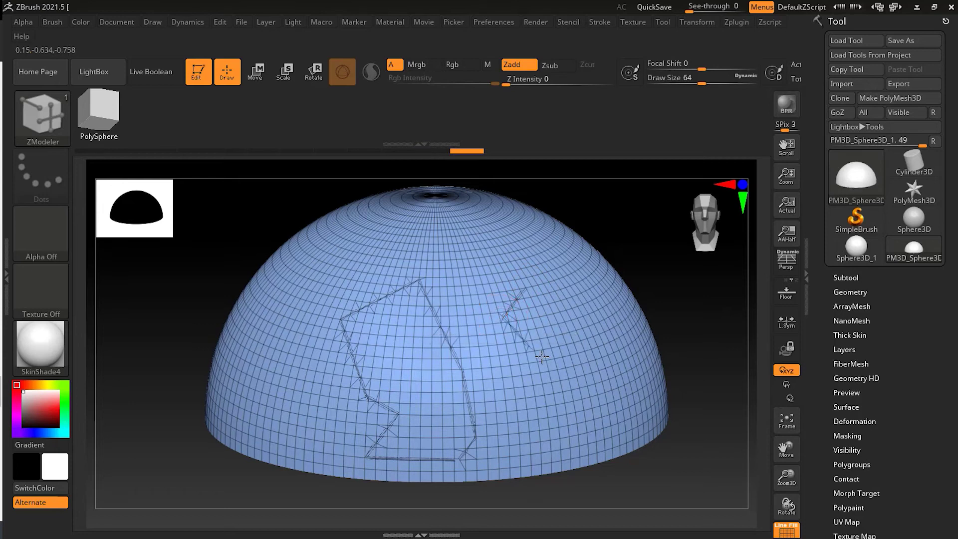
ctrl+shift+drag(570, 392, 606, 379)
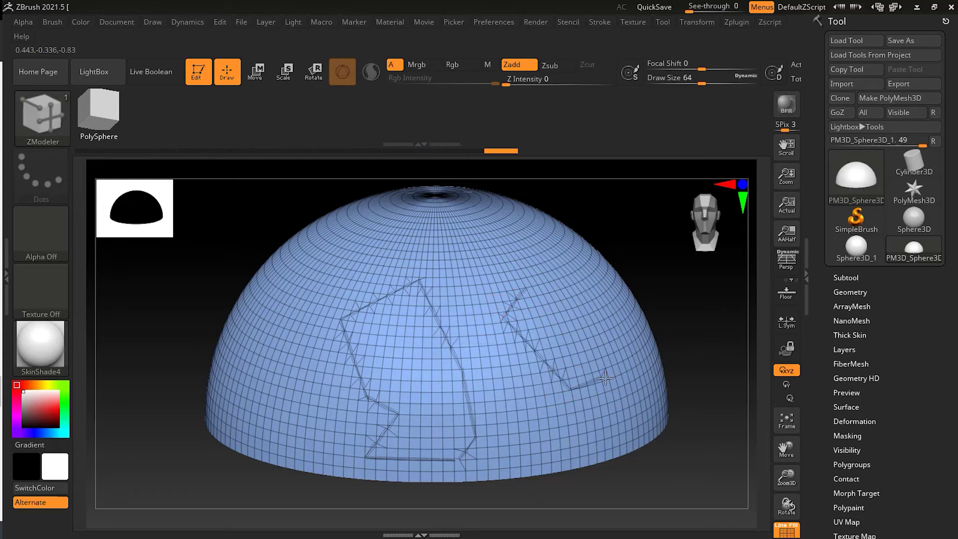
ctrl+shift+drag(616, 327, 619, 330)
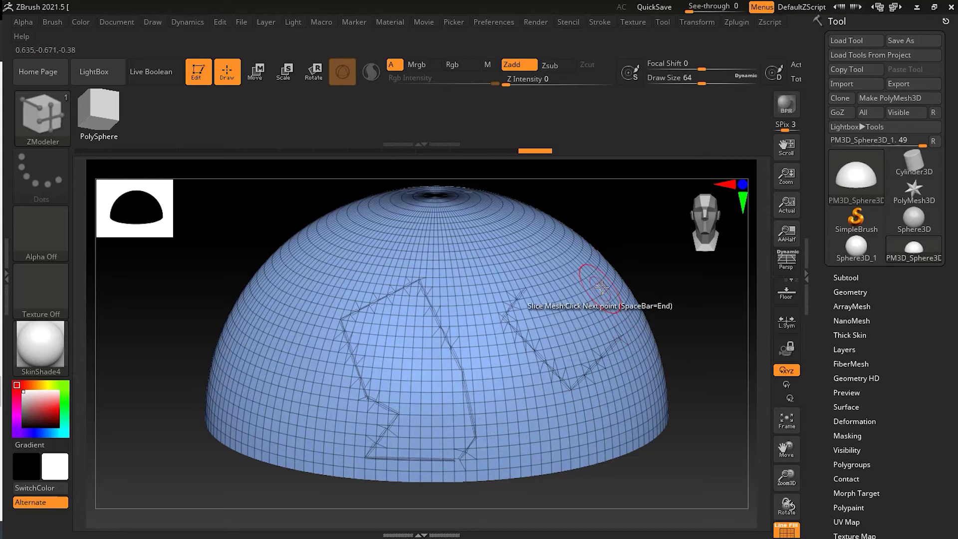
ctrl+shift+click(569, 257)
key(space)
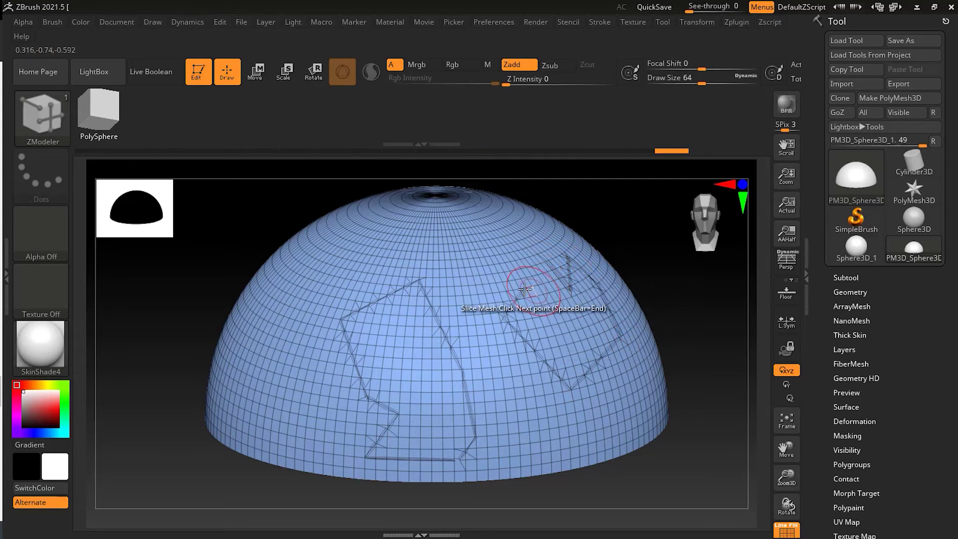
mouse_move(668, 470)
mouse_down()
mouse_move(648, 473)
mouse_move(675, 473)
mouse_move(674, 447)
mouse_move(663, 453)
mouse_move(674, 453)
mouse_up()
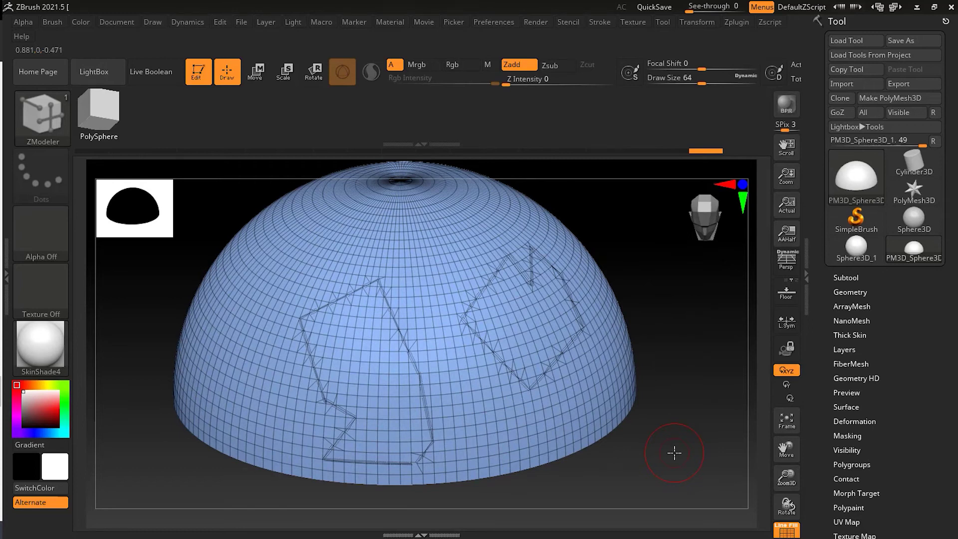
Set the PolyGroup Fill polygon action to Stop at Creased Edges and Stop on Different Polygroups
drag(93, 459, 2, 275)
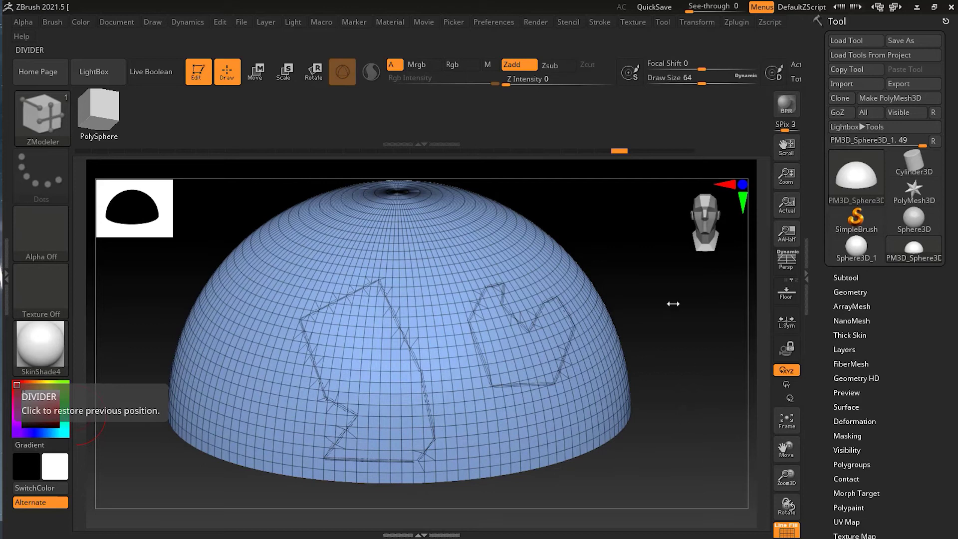
drag(673, 303, 677, 311)
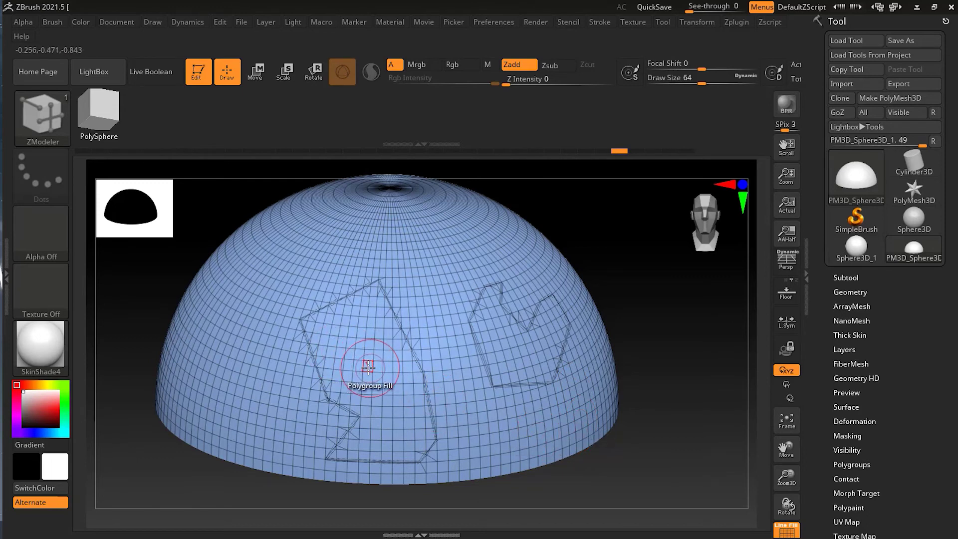
key(space)
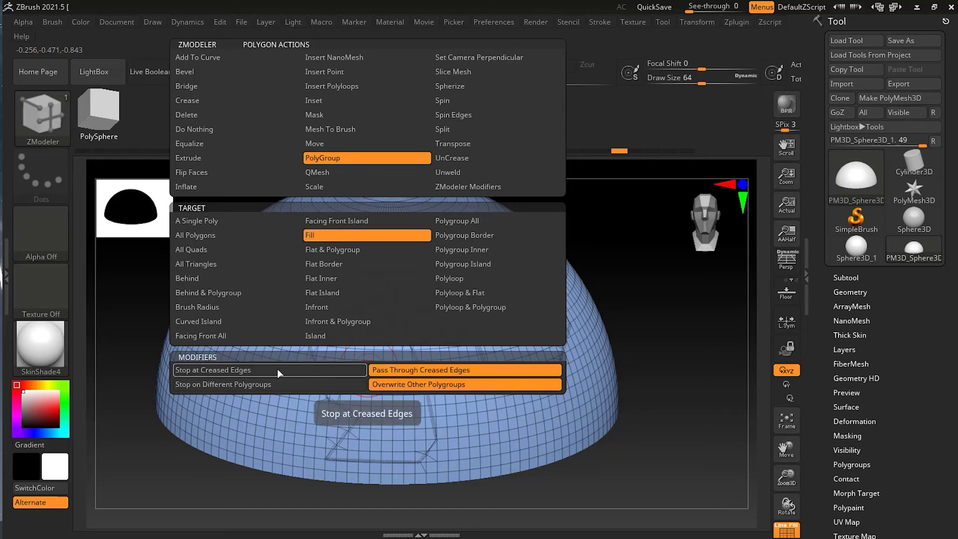
click(244, 373)
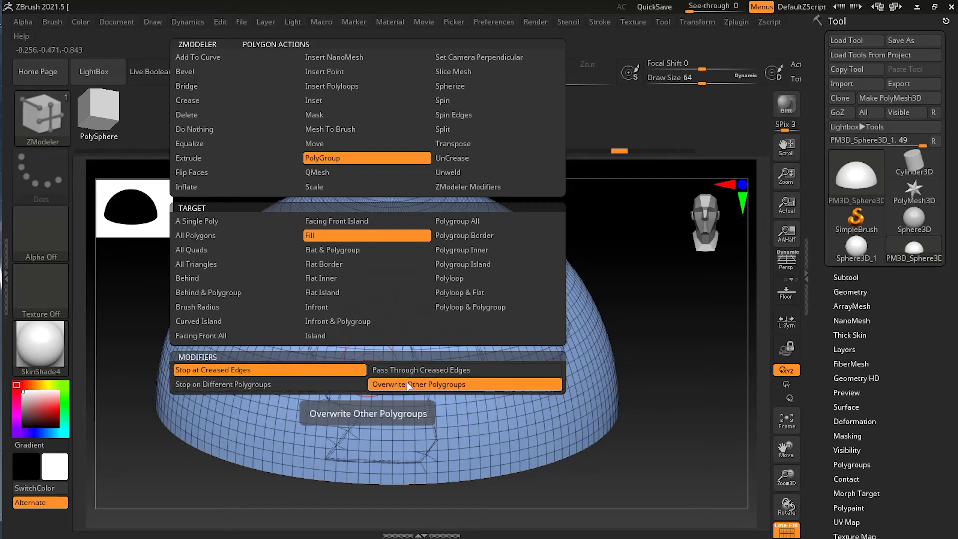
click(191, 385)
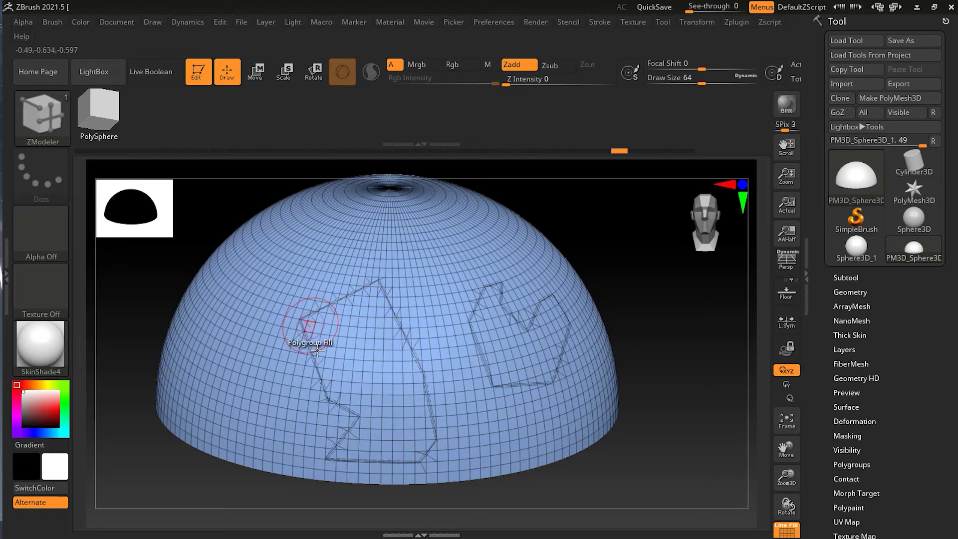
Fill the inside of the large left outline and the smaller right outline with a polygroup of their own
click(367, 367)
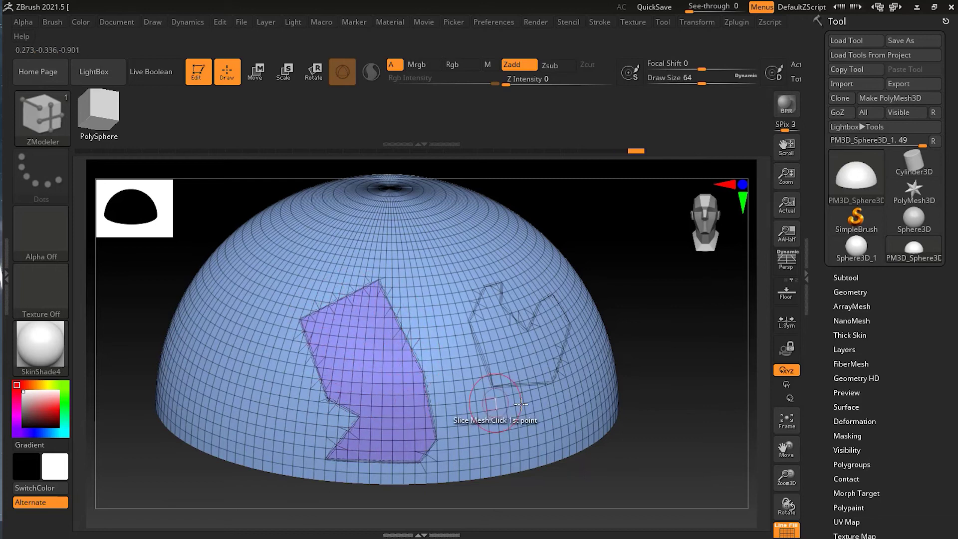
drag(680, 352, 643, 349)
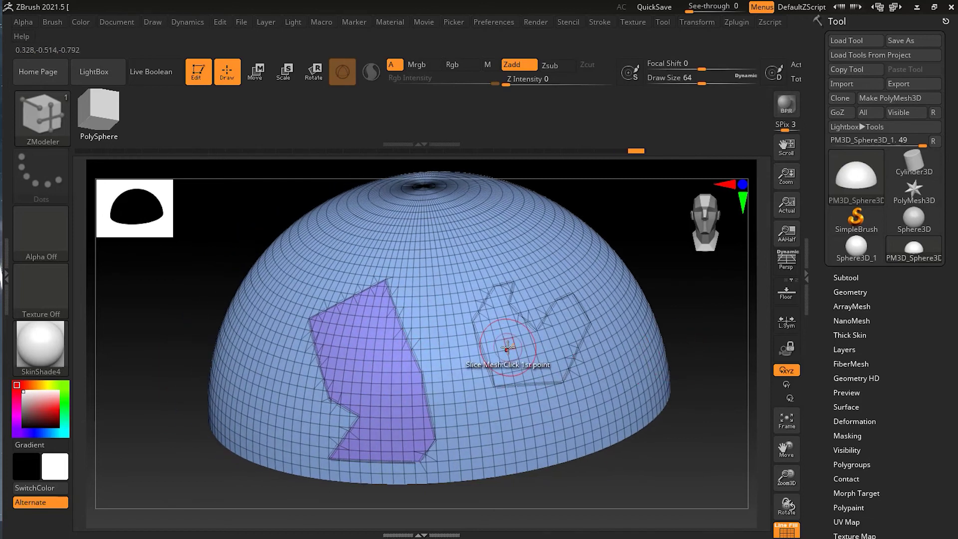
click(519, 343)
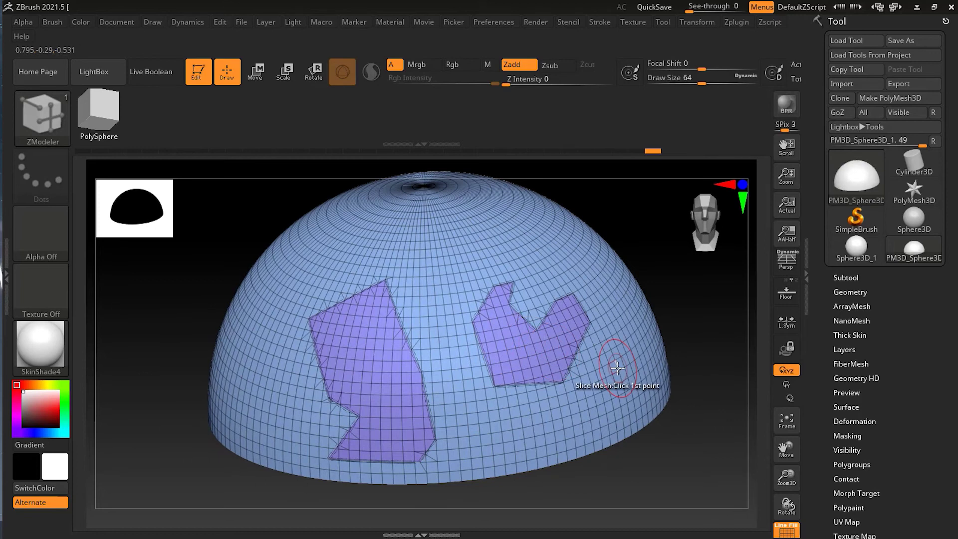
Hide the polygroup inside both outlines, keeping only the rest of the dome visible
key(ctrl+shift)
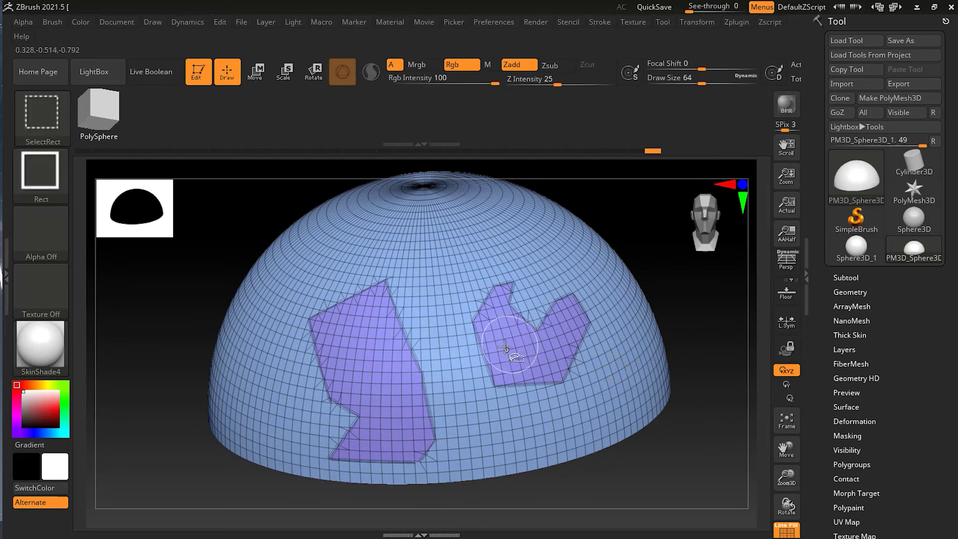
ctrl+shift+click(504, 347)
ctrl+shift+click(507, 346)
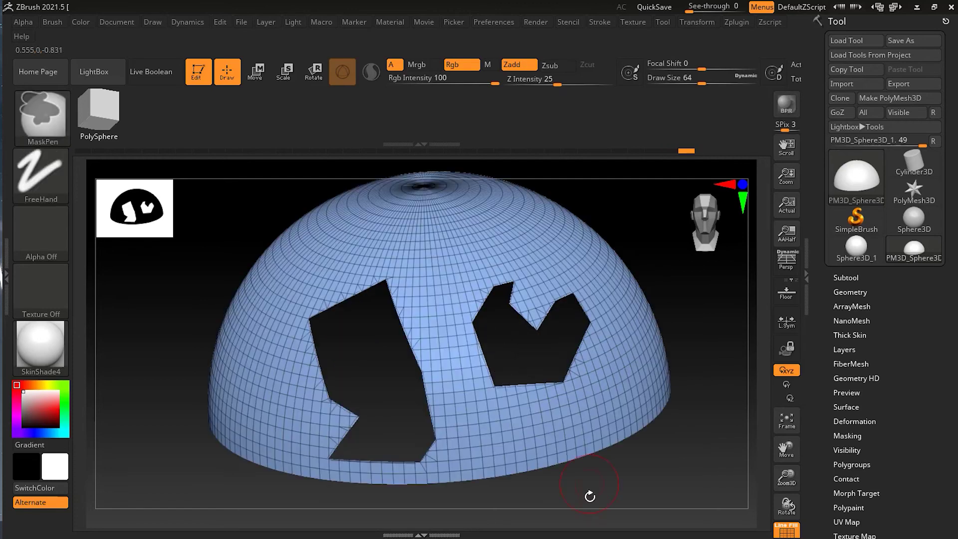
Delete the dome's hidden polygons with Del Hidden to make the two openings permanent
mouse_move(590, 496)
mouse_down()
mouse_move(663, 474)
mouse_move(627, 434)
mouse_move(644, 504)
mouse_move(649, 474)
mouse_move(634, 473)
mouse_up()
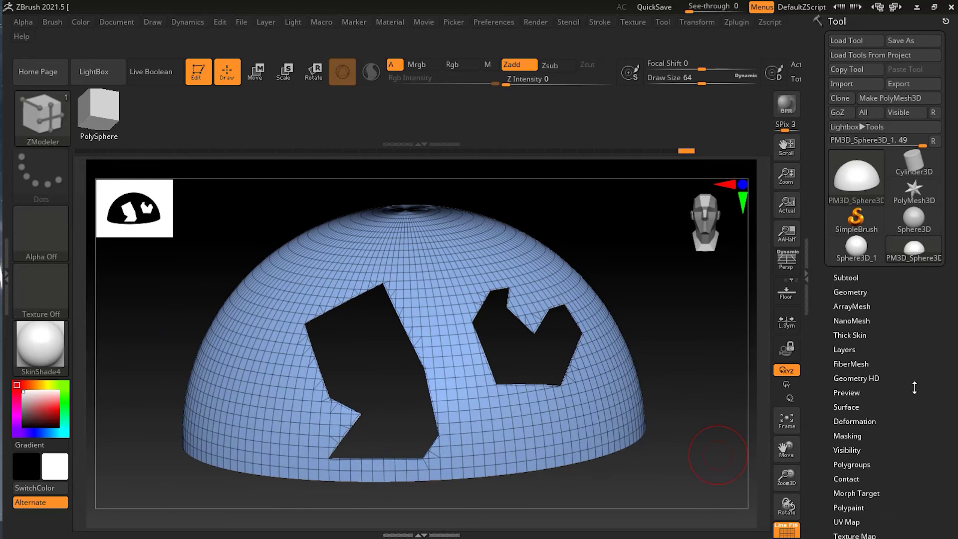
click(865, 294)
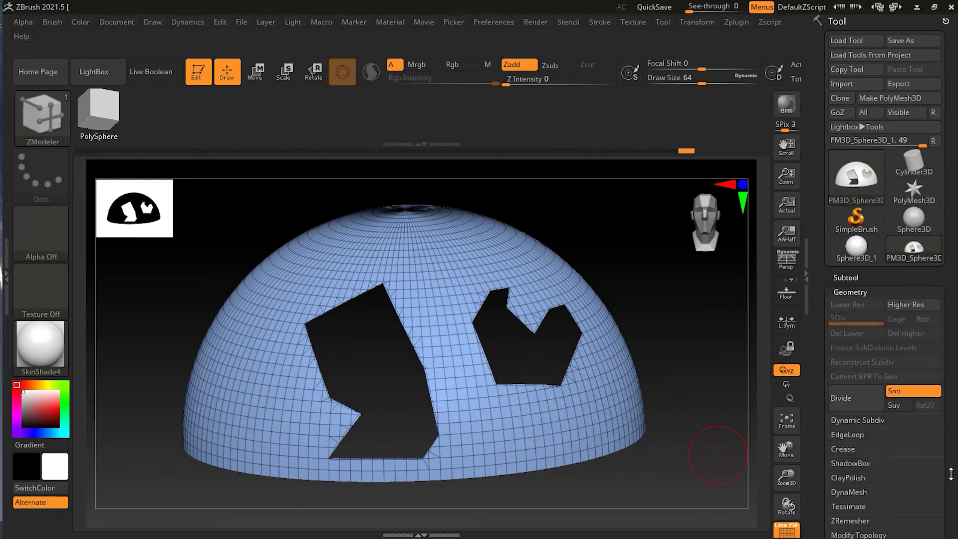
drag(951, 474, 948, 311)
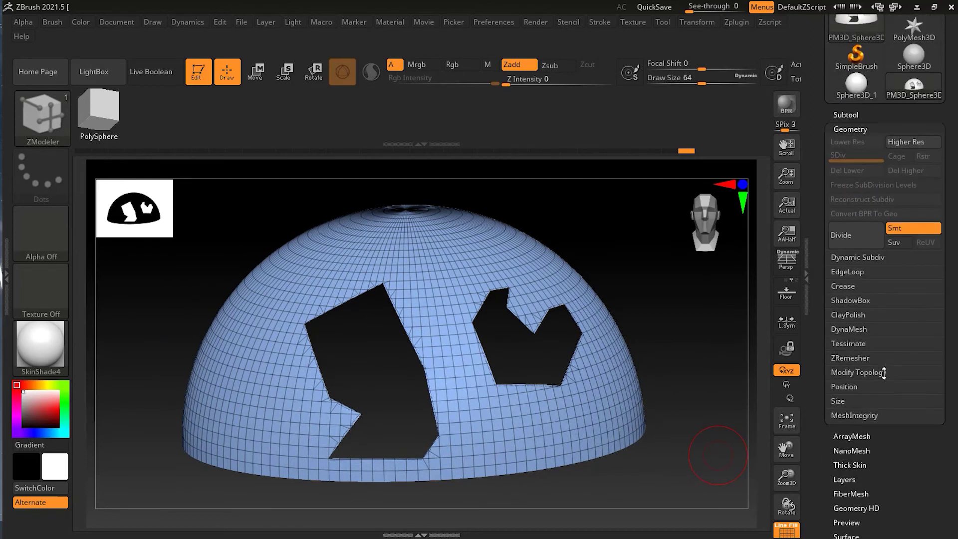
click(884, 372)
drag(949, 369, 949, 341)
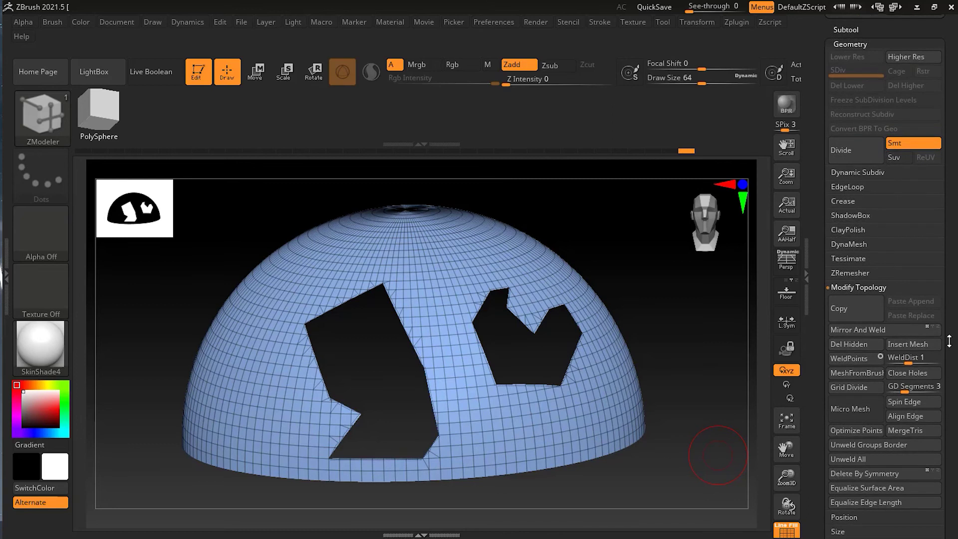
click(847, 344)
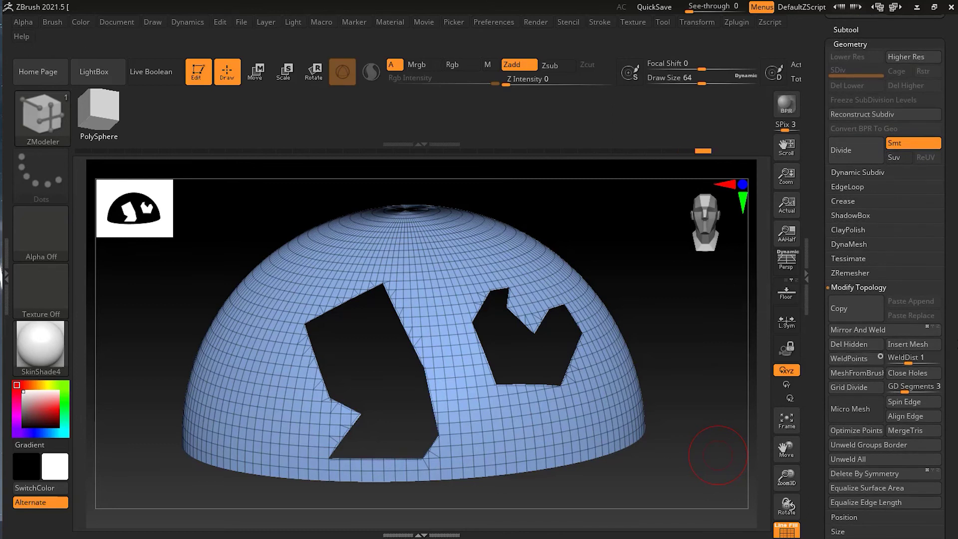
Turn on Dynamic Subdiv for the dome and give its shell a Thickness of 0.03639 with an Offset of -37
click(858, 172)
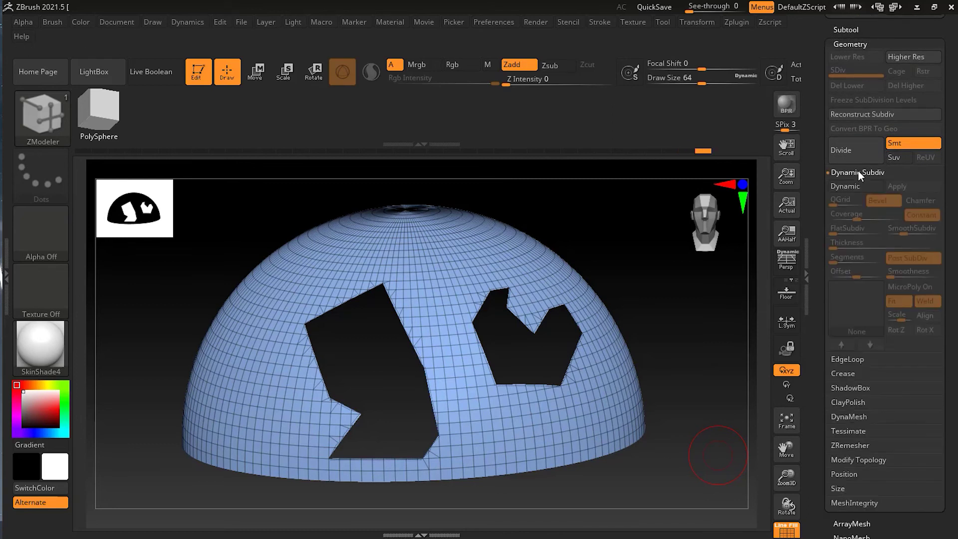
click(867, 186)
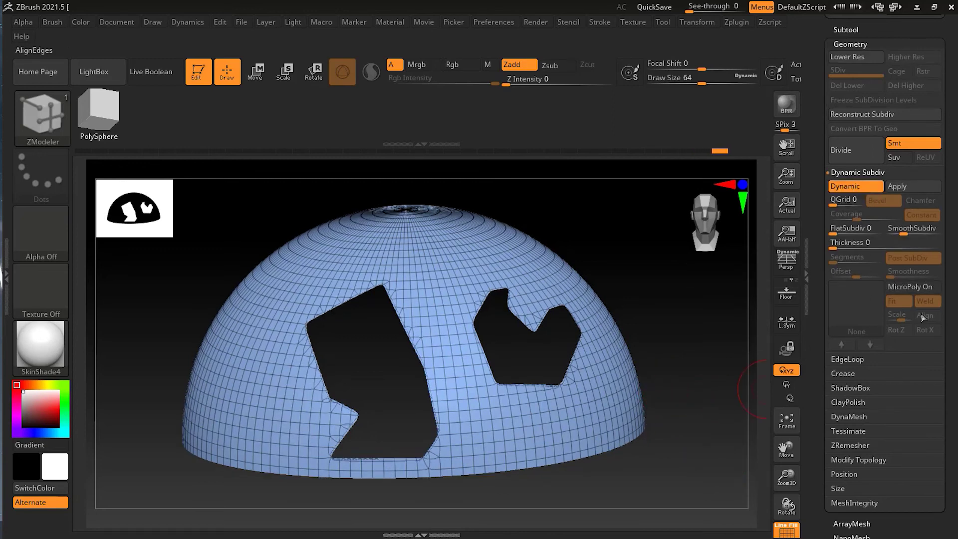
mouse_move(843, 245)
mouse_down()
mouse_move(858, 248)
mouse_move(849, 248)
mouse_up()
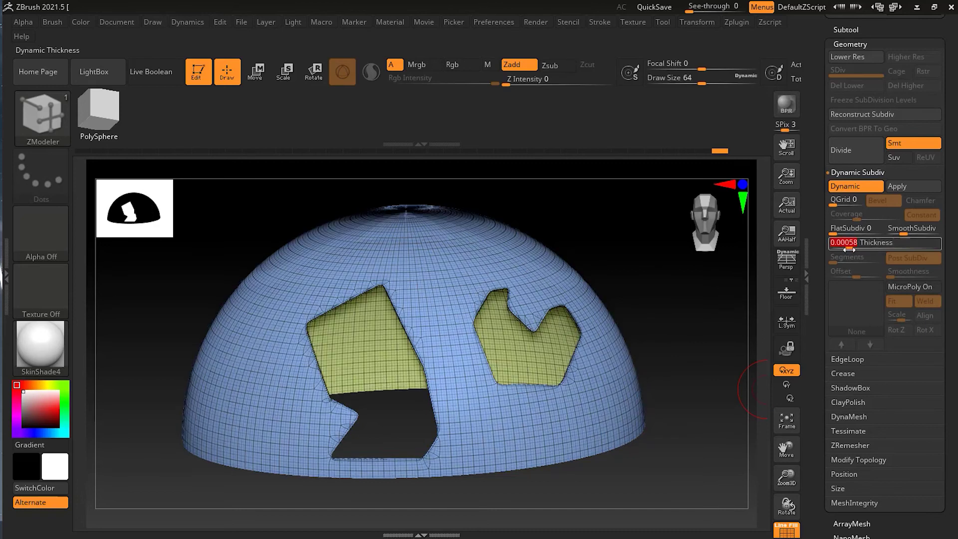
drag(696, 351, 709, 320)
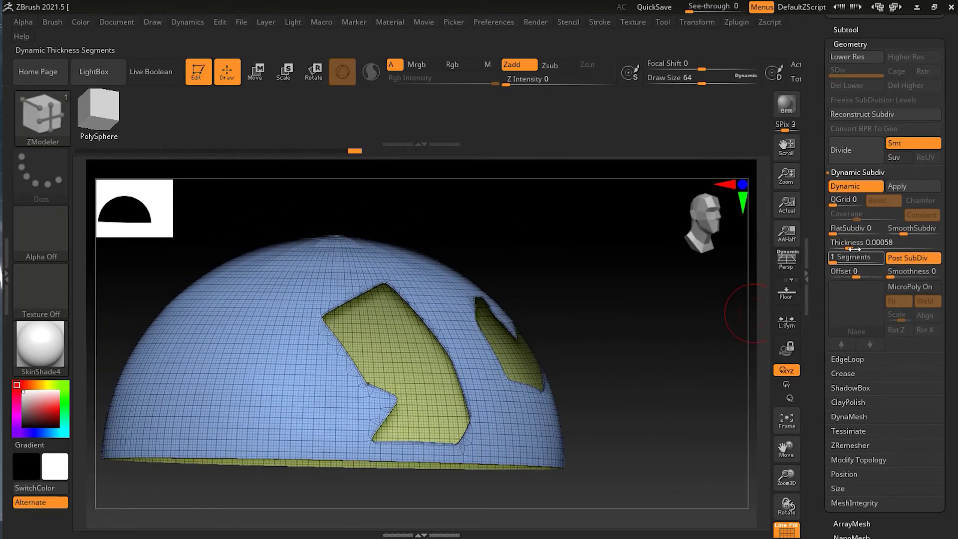
drag(849, 248, 847, 277)
drag(670, 343, 692, 363)
key(super)
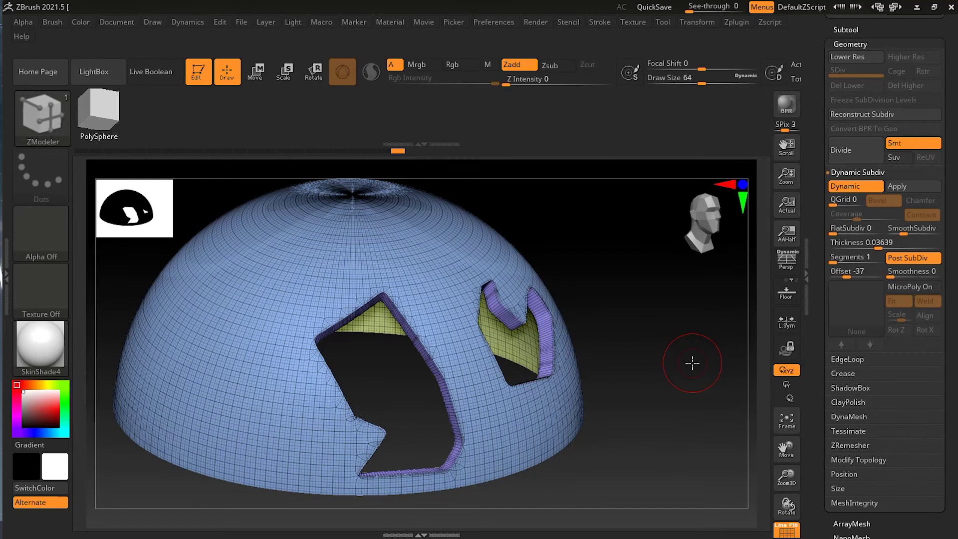
drag(691, 363, 674, 353)
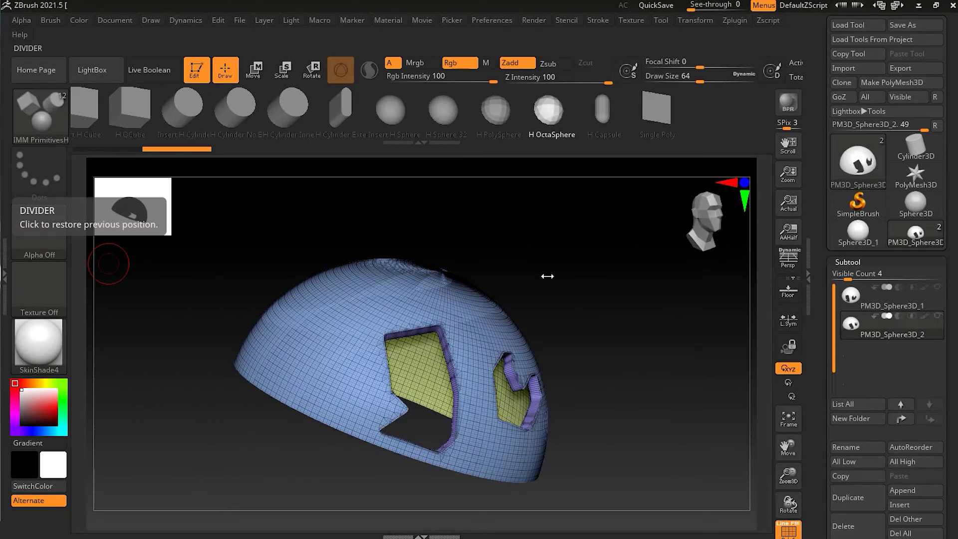
drag(547, 274, 668, 298)
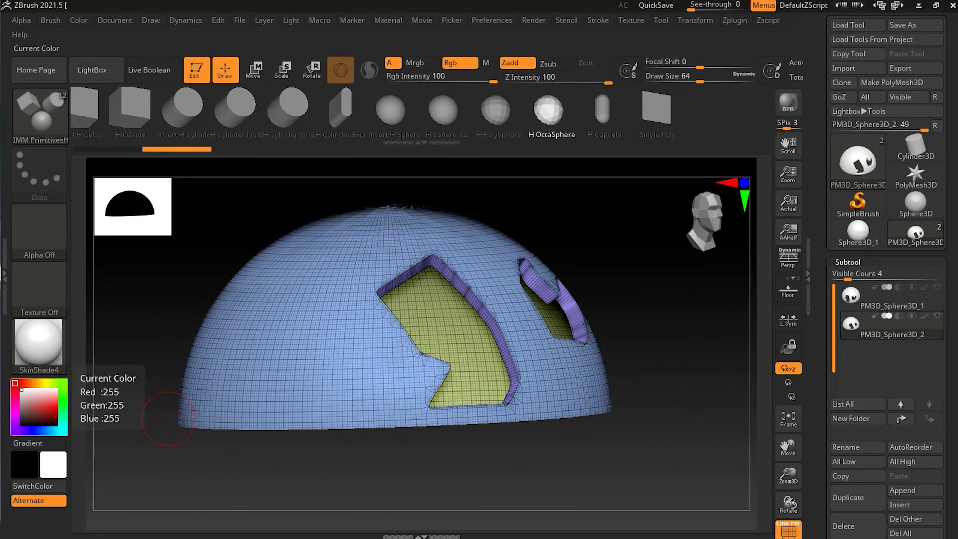